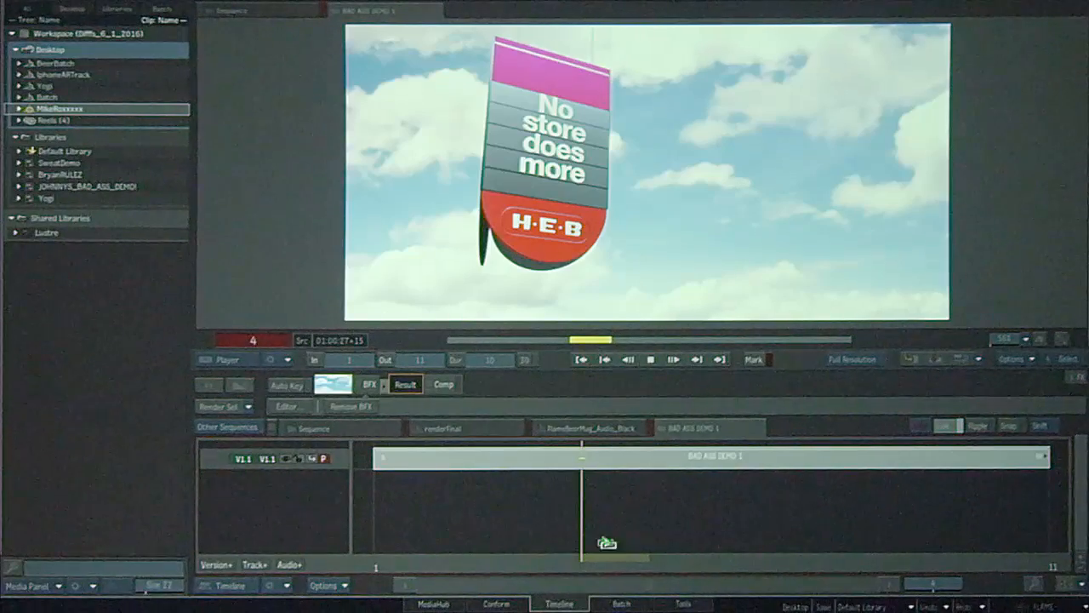
# Scrub the current sequence and expand the working library in the media panel
pyautogui.click(545, 578)
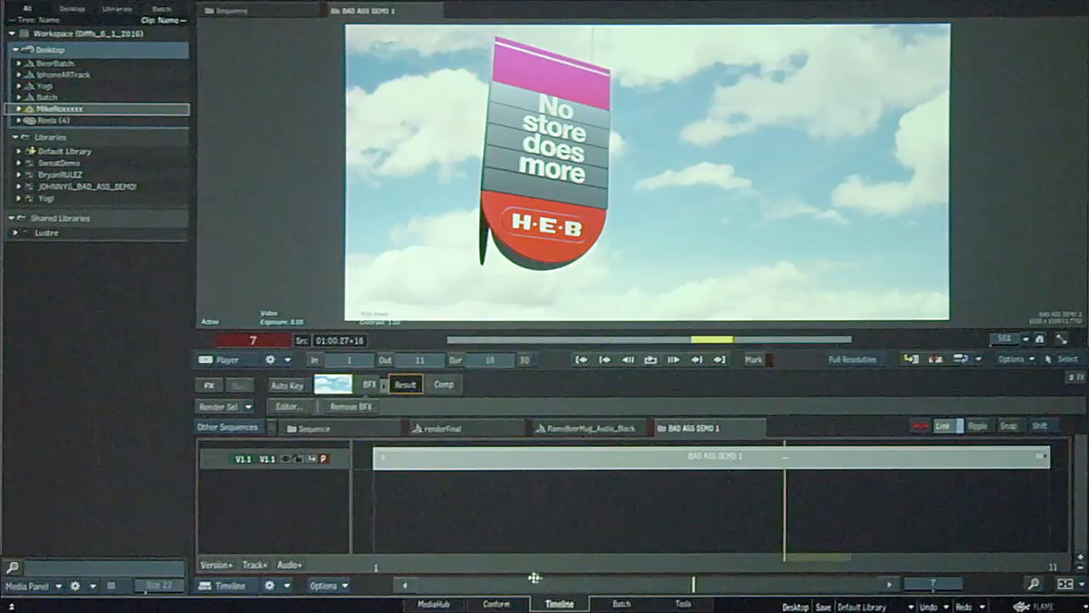
pyautogui.click(365, 559)
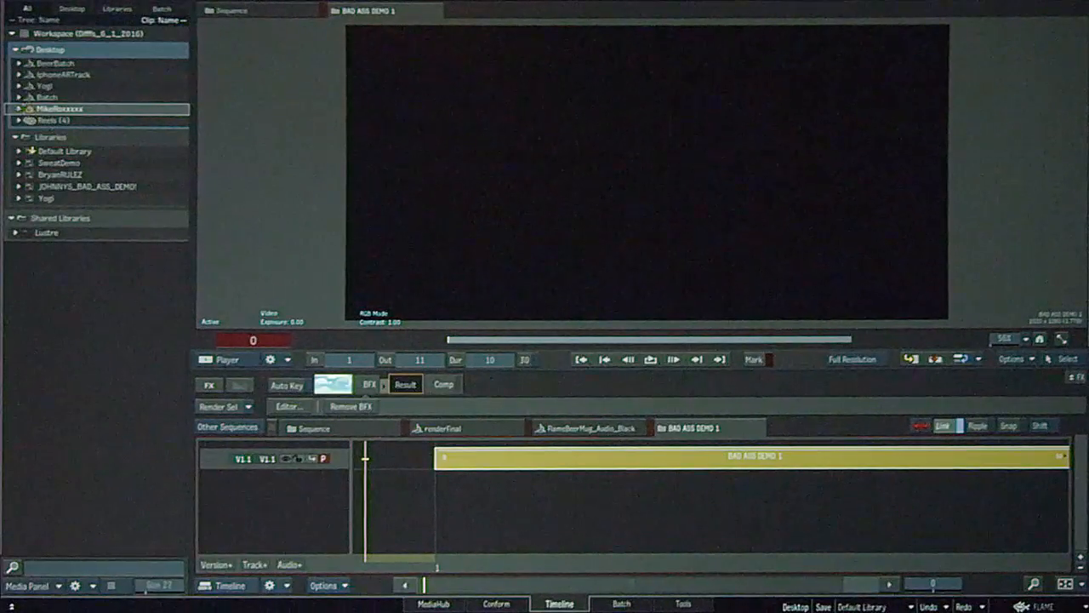
pyautogui.click(21, 109)
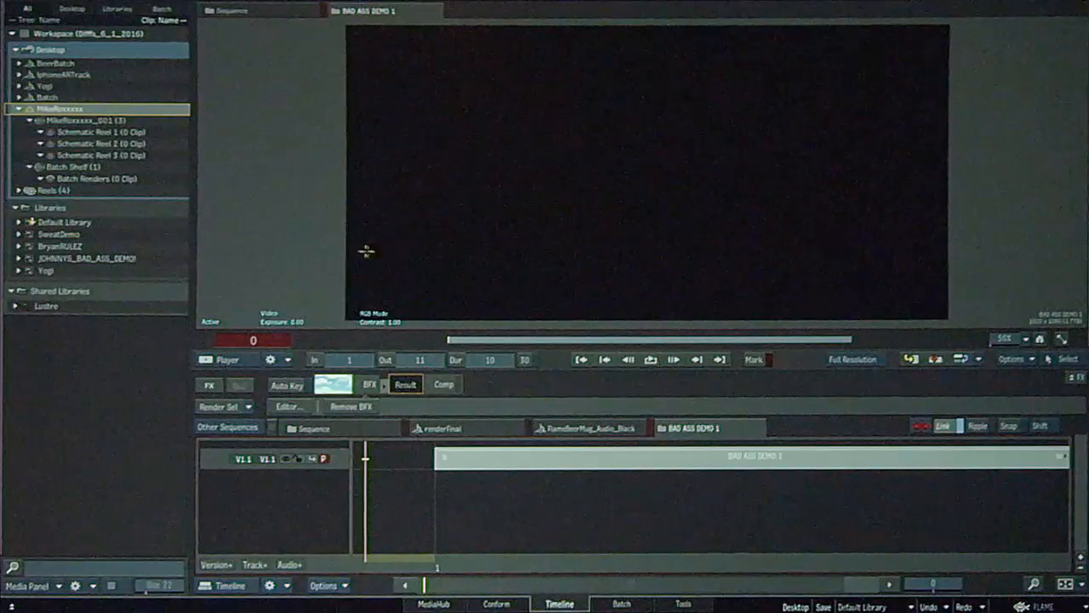
# Switch to Batch, add an Action node to the schematic and open it
pyautogui.click(630, 604)
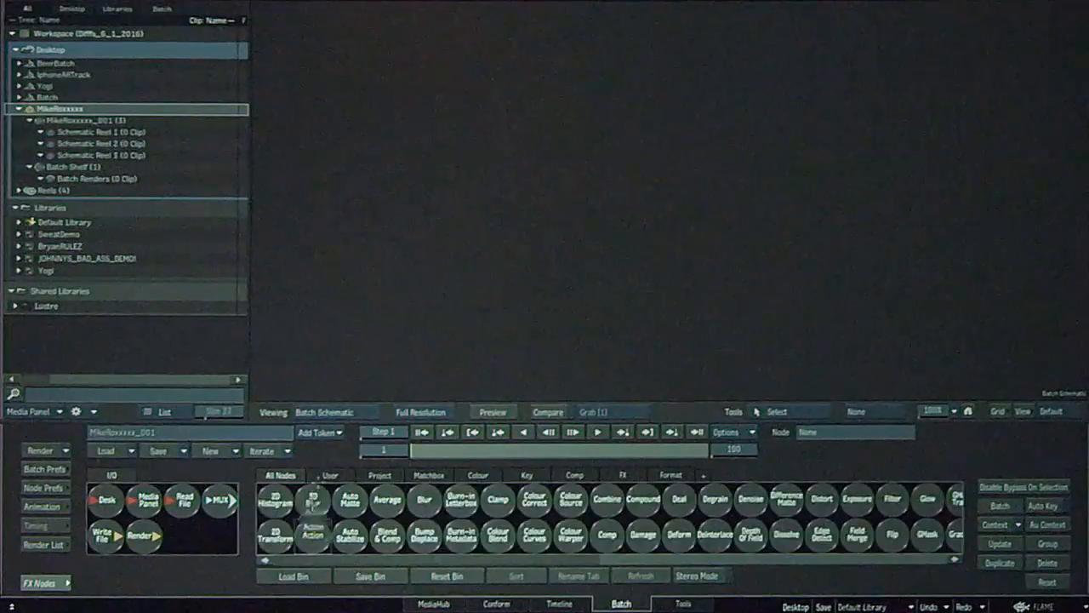
pyautogui.moveTo(312, 503); pyautogui.dragTo(451, 258)
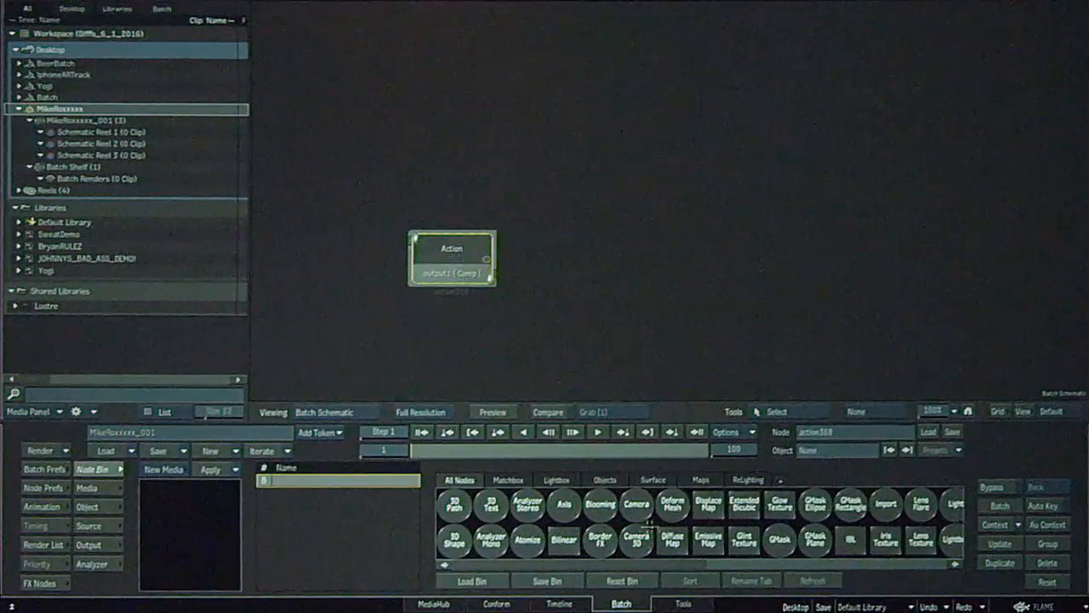
pyautogui.press('Escape')
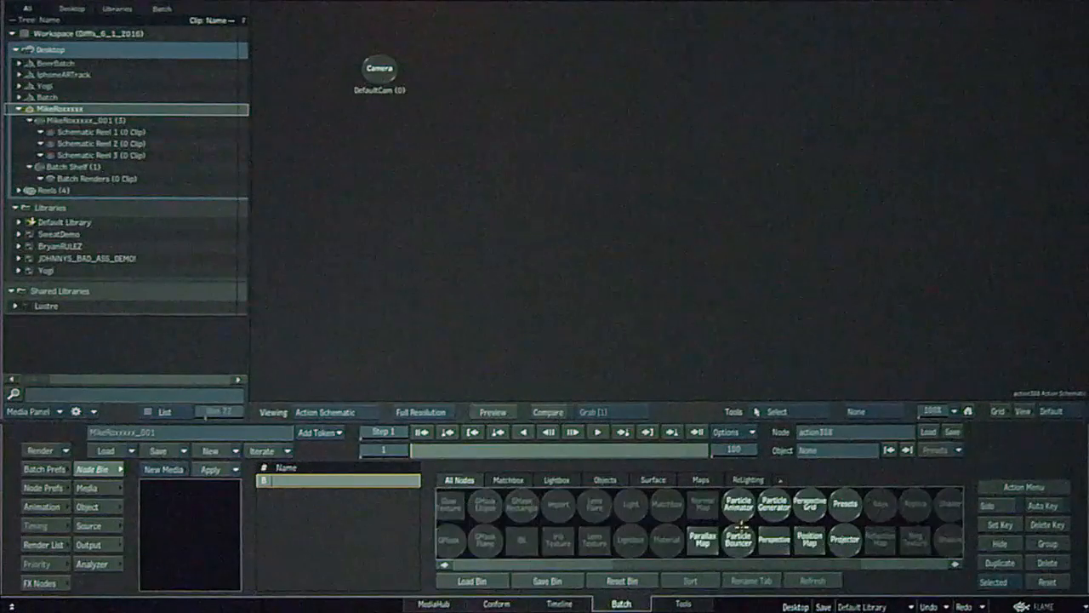
# Load the Smoke particle preset from the SMOKE category into the Action and preview the result
pyautogui.click(845, 506)
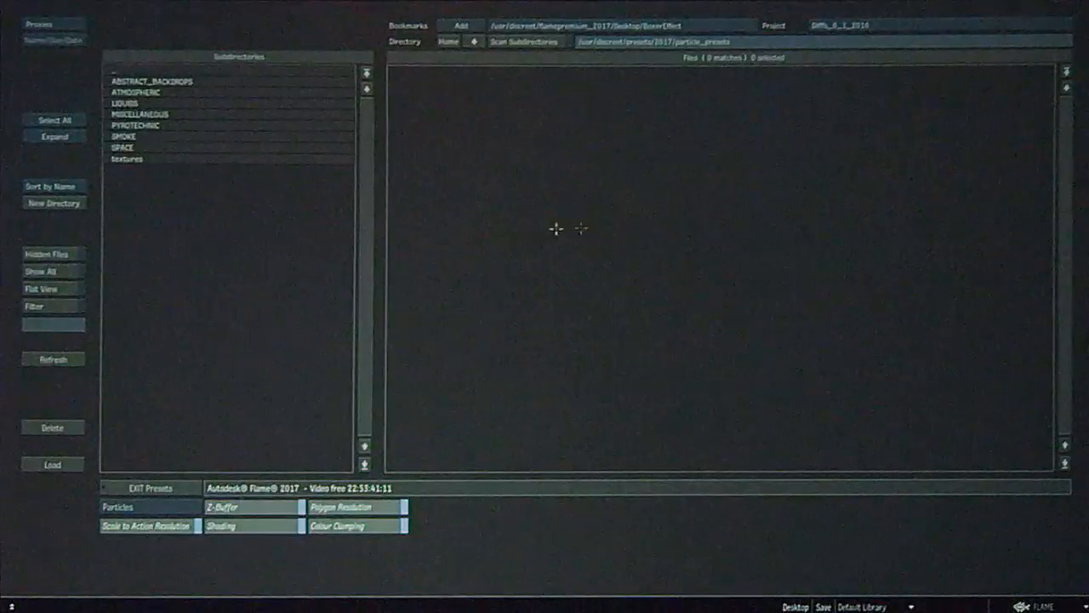
pyautogui.click(173, 136)
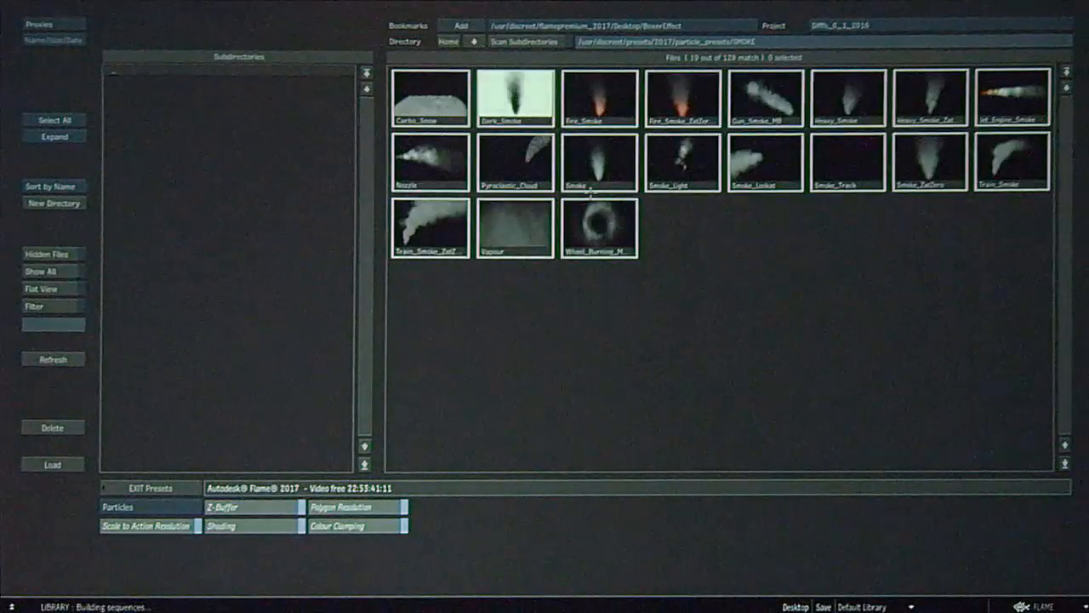
pyautogui.click(600, 163)
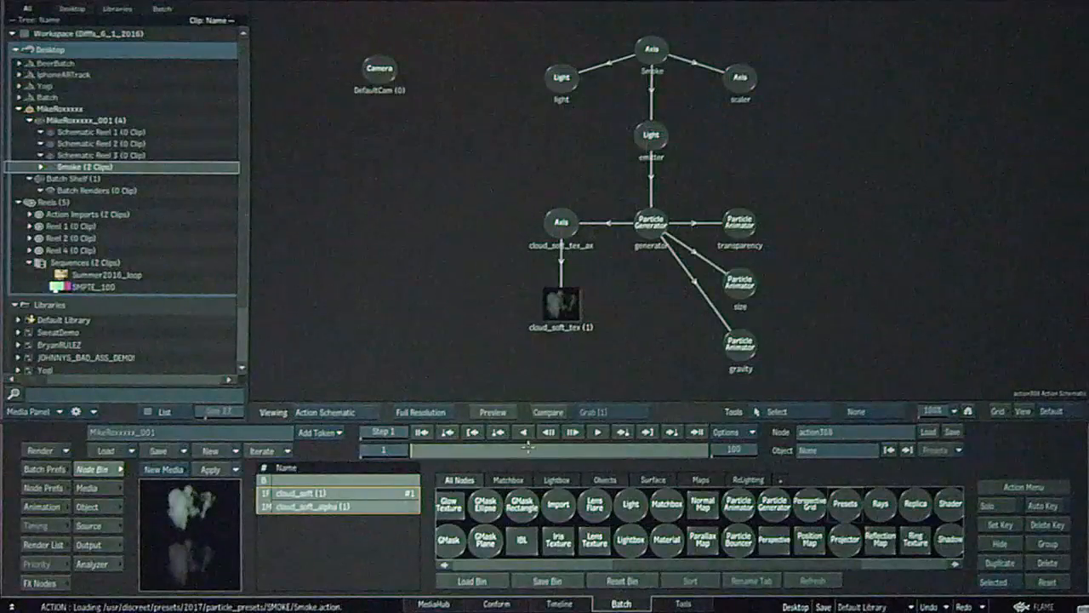
pyautogui.press('F4')
pyautogui.moveTo(436, 451); pyautogui.dragTo(635, 417)
pyautogui.press('Home')
pyautogui.moveTo(932, 413); pyautogui.dragTo(908, 399)
# Set the batch end frame to 10000
pyautogui.moveTo(467, 450); pyautogui.dragTo(758, 407)
pyautogui.click(734, 449)
pyautogui.write('10000')
pyautogui.press('Return')
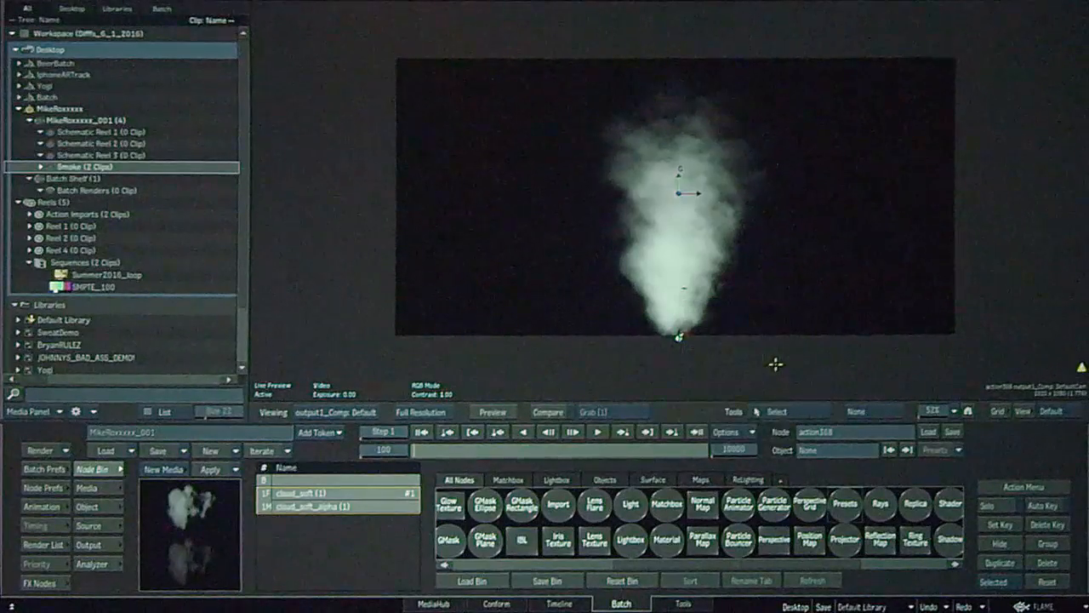
# Set the batch end frame to 1000 and return to the Action schematic
pyautogui.click(735, 448)
pyautogui.write('10')
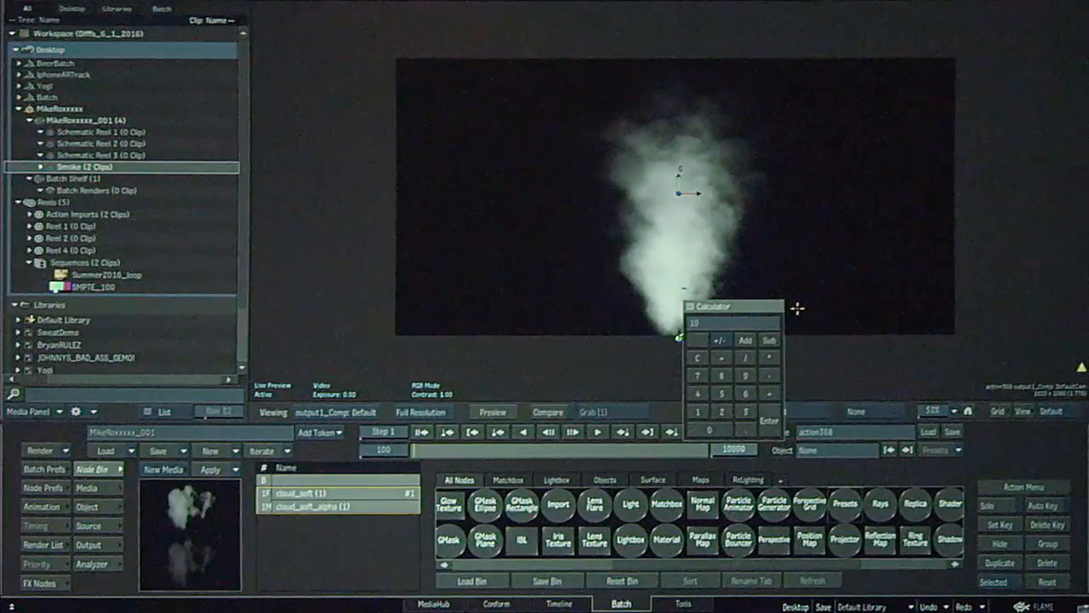
pyautogui.write('00')
pyautogui.press('Return')
pyautogui.moveTo(442, 447); pyautogui.dragTo(446, 444)
pyautogui.press('Escape')
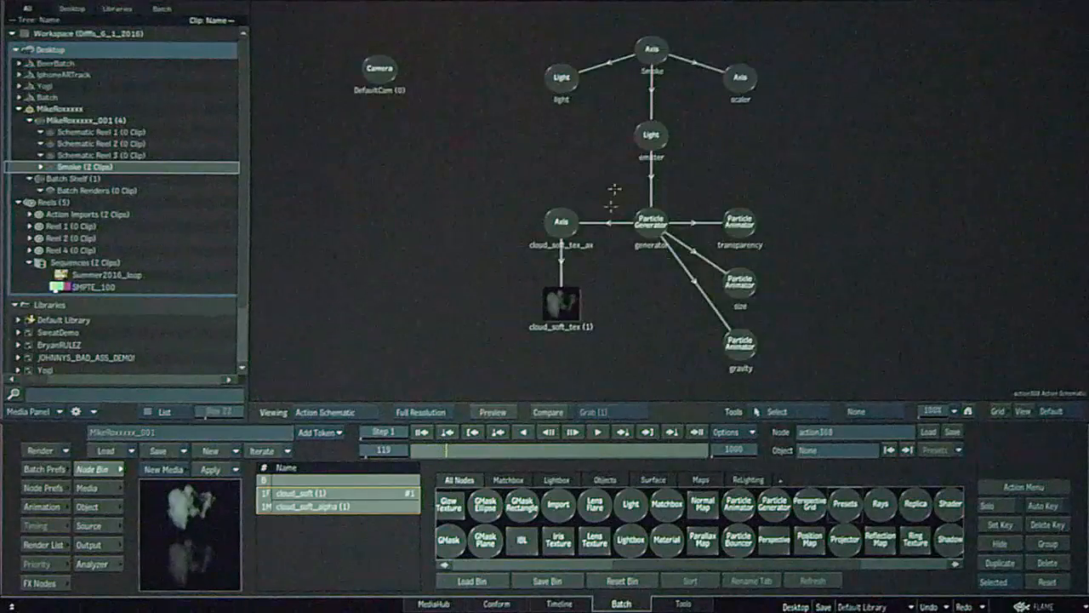
# Go back to the Batch schematic and connect a Render node to the Action output
pyautogui.press('F4')
pyautogui.press('Escape')
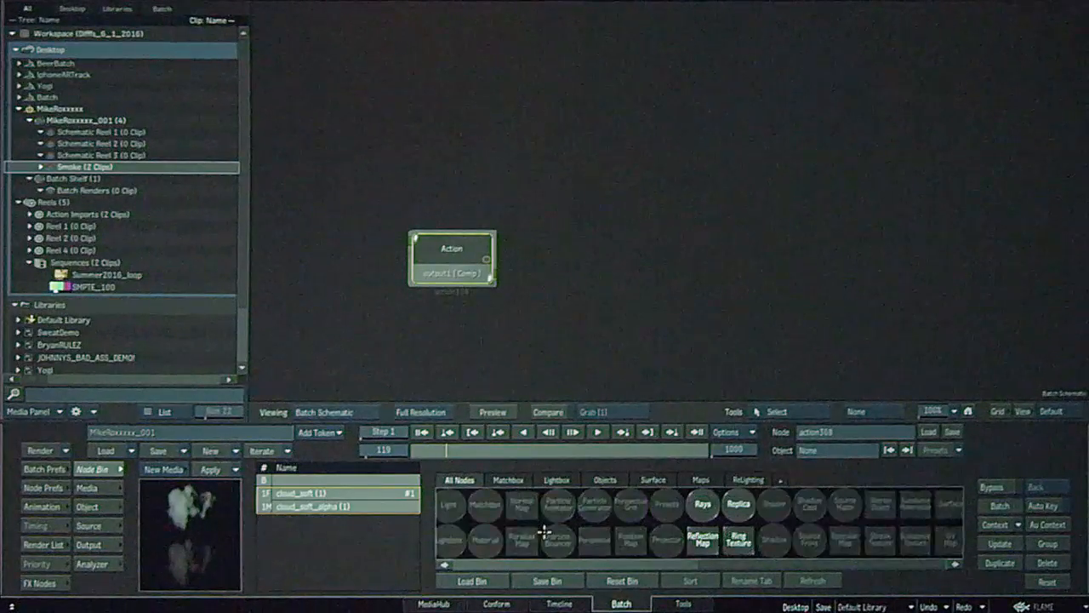
pyautogui.press('Escape')
pyautogui.click(43, 583)
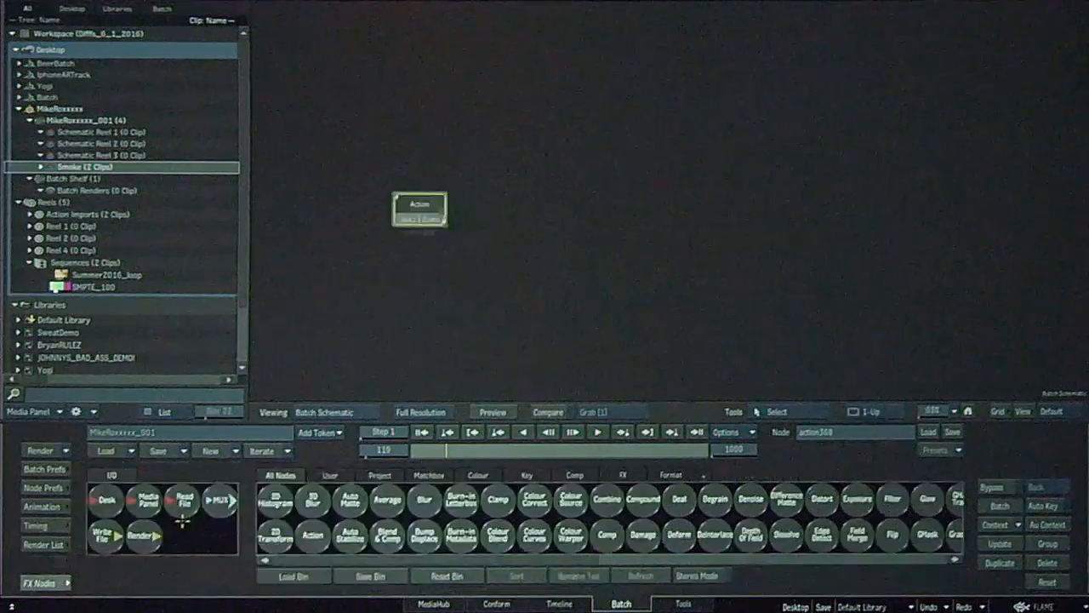
pyautogui.moveTo(136, 541); pyautogui.dragTo(528, 235)
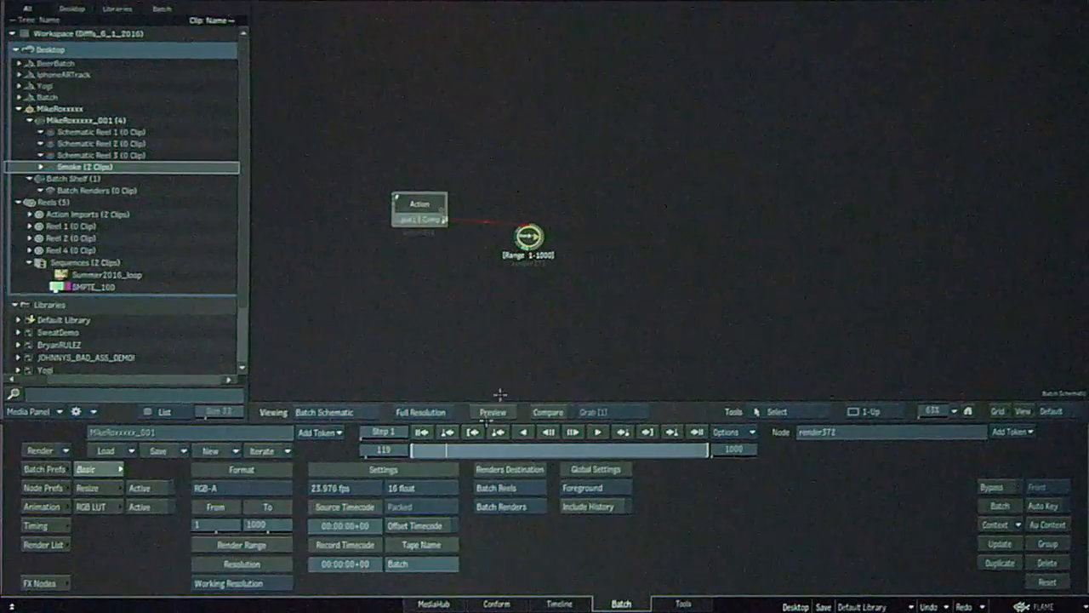
# Render the 1000-frame smoke batch from the render list
pyautogui.click(44, 545)
pyautogui.press('F4')
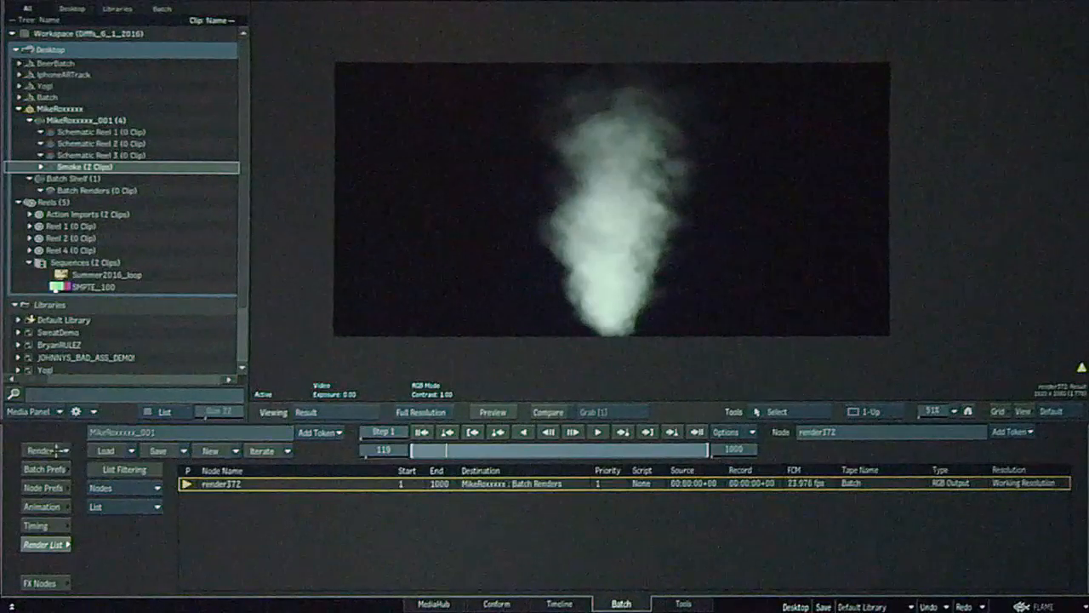
pyautogui.click(56, 449)
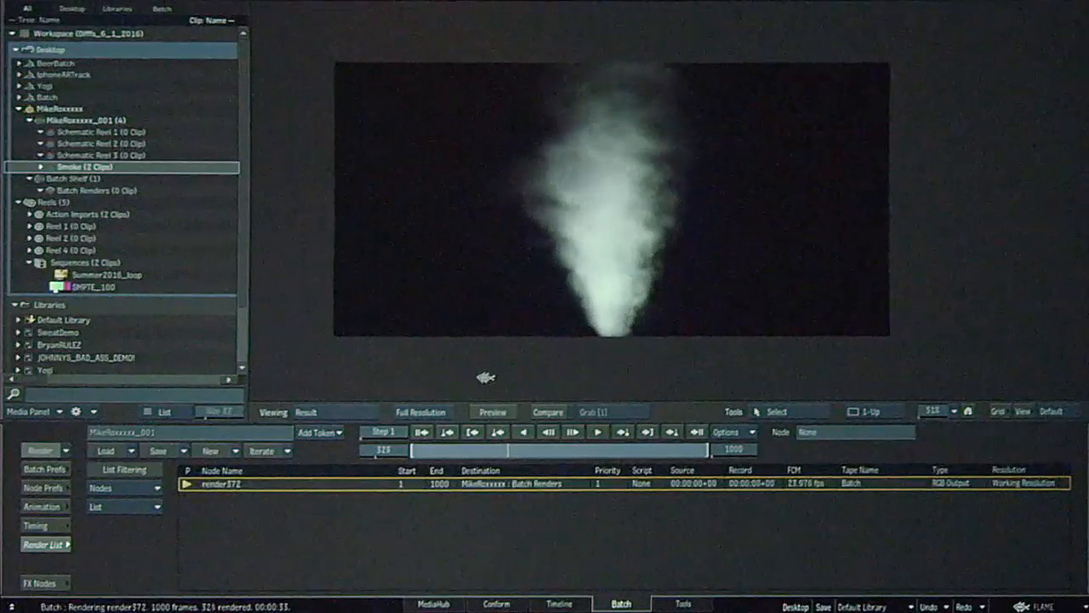
pyautogui.click(480, 379)
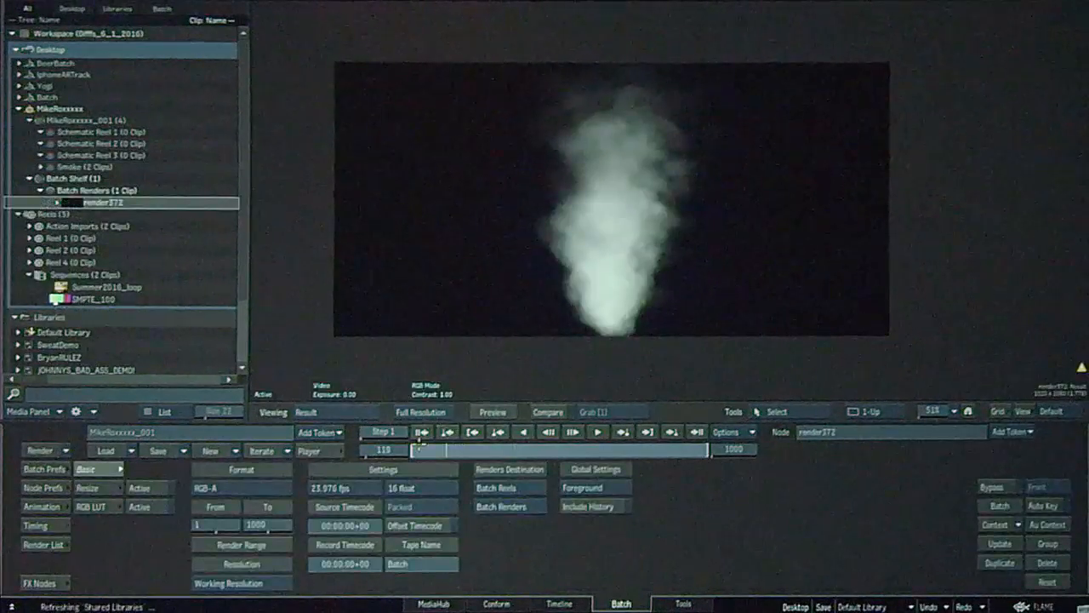
# Open the rendered clip in the timeline and remove the segment before its cut at frame 114
pyautogui.doubleClick(76, 203)
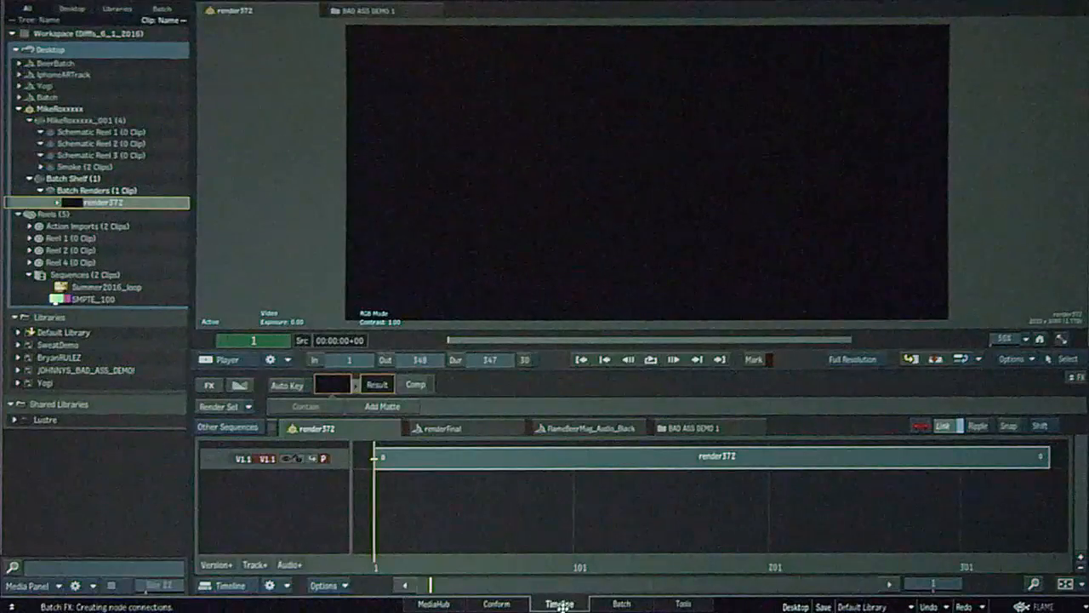
pyautogui.moveTo(548, 566); pyautogui.dragTo(600, 509)
pyautogui.hotkey('ctrl', 'v')
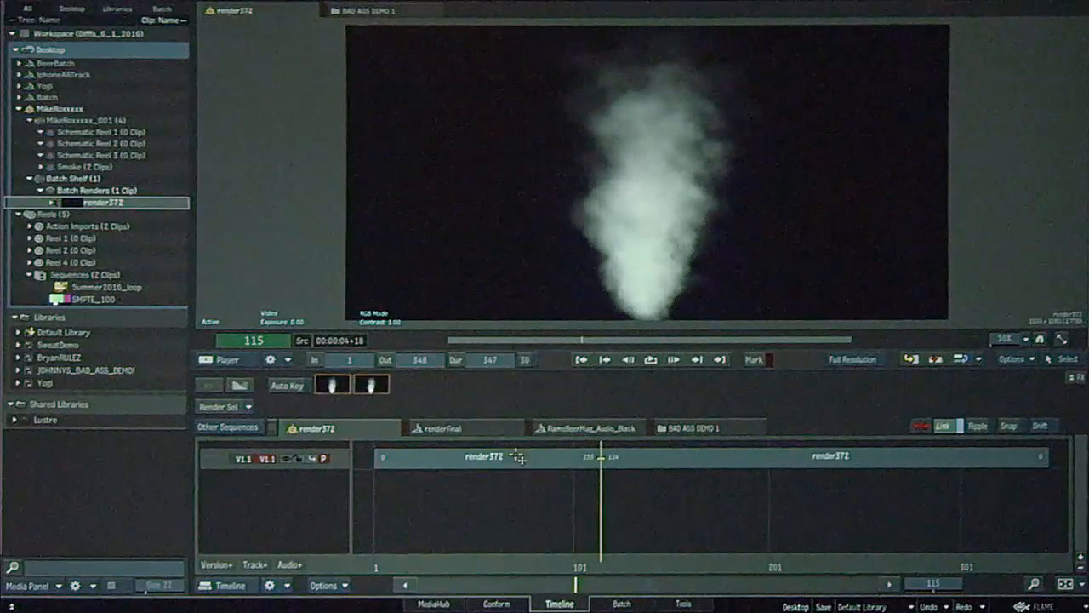
pyautogui.moveTo(519, 456); pyautogui.dragTo(535, 610)
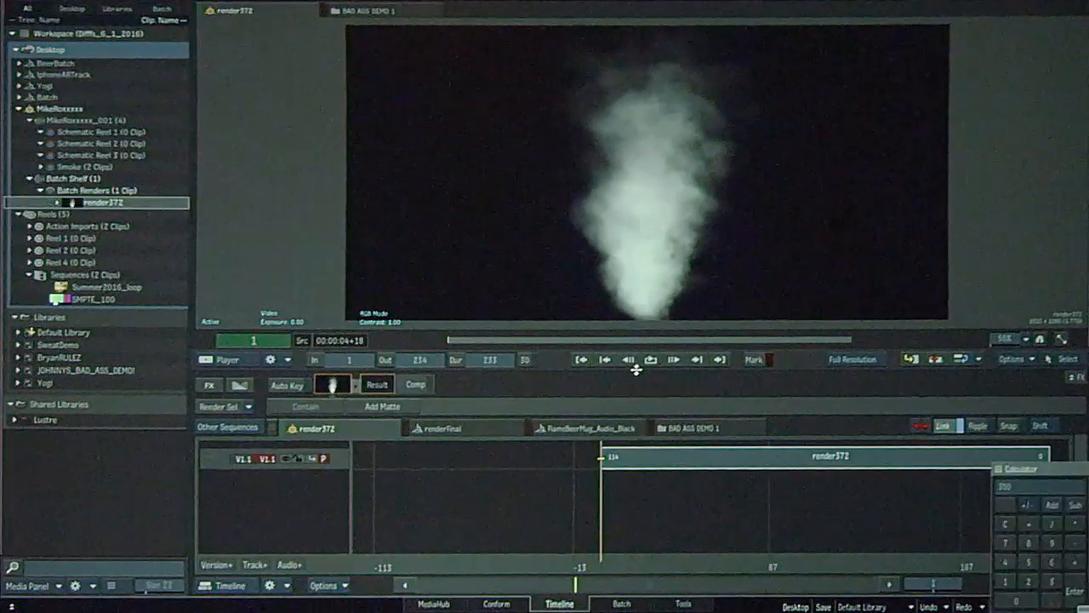
pyautogui.press('Return')
pyautogui.press('Home')
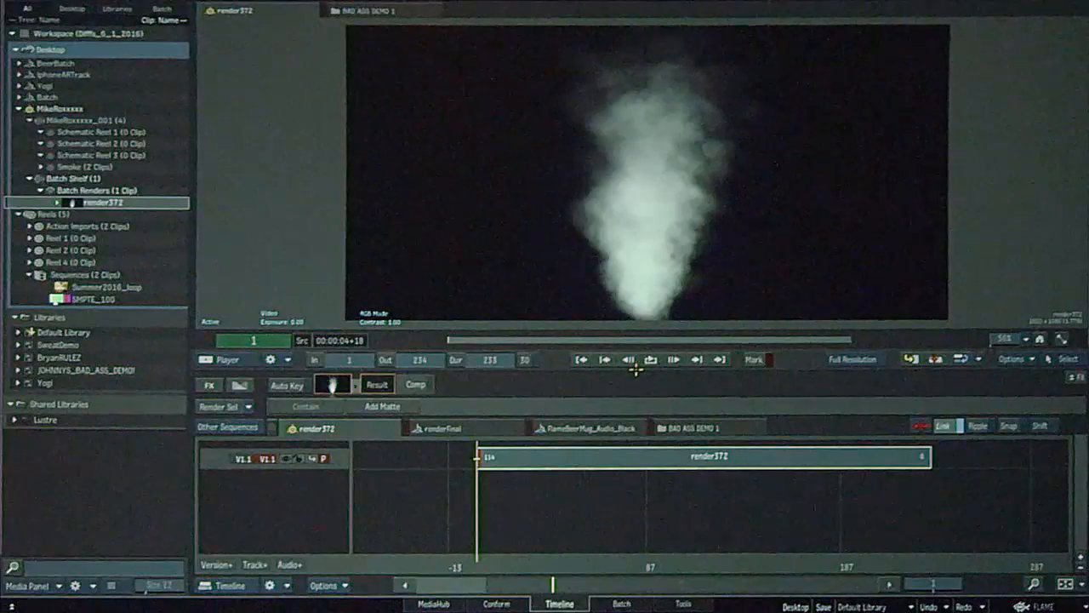
pyautogui.press('Home')
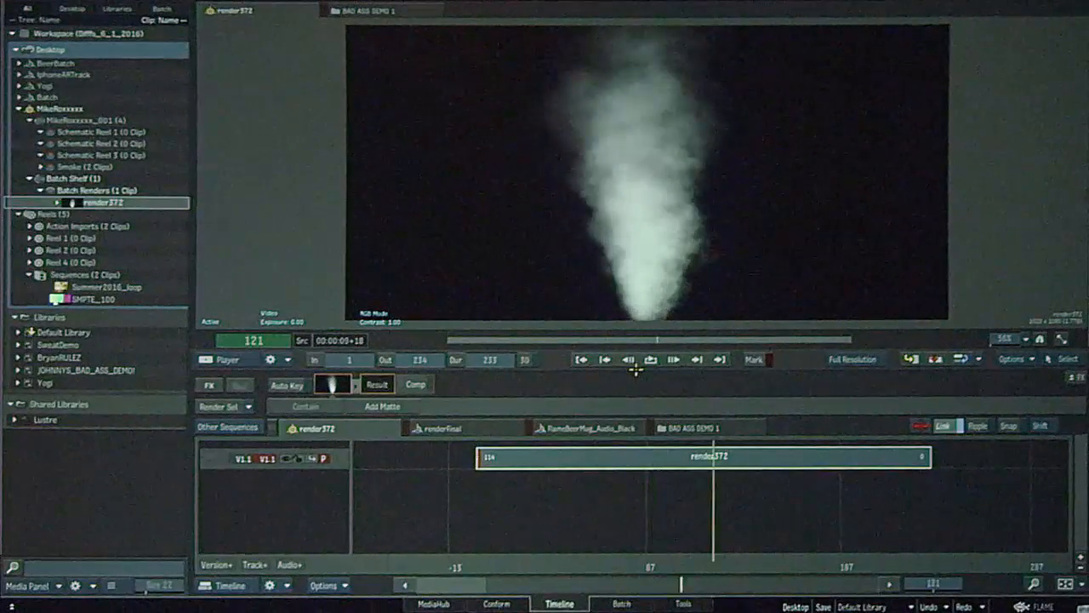
# Cut the clip near its end and remove the tail segment
pyautogui.hotkey('ctrl', 'v')
pyautogui.moveTo(875, 462); pyautogui.dragTo(863, 608)
pyautogui.press('Home')
pyautogui.moveTo(606, 510); pyautogui.dragTo(476, 544)
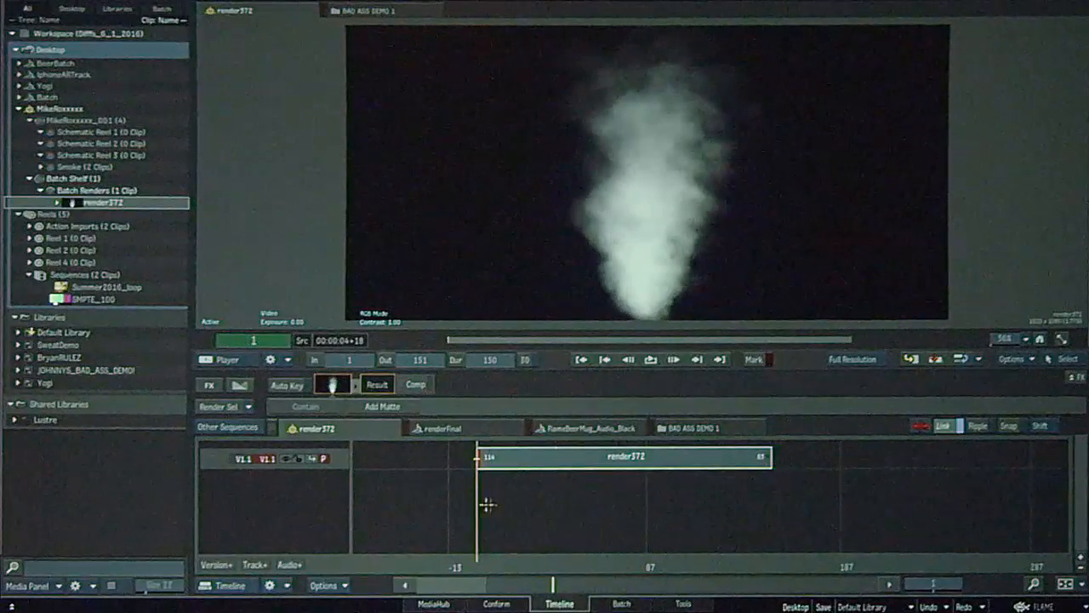
# Add a second video track, split the clip mid-way and copy its segments onto the upper track in swapped order
pyautogui.click(256, 565)
pyautogui.moveTo(478, 546); pyautogui.dragTo(606, 508)
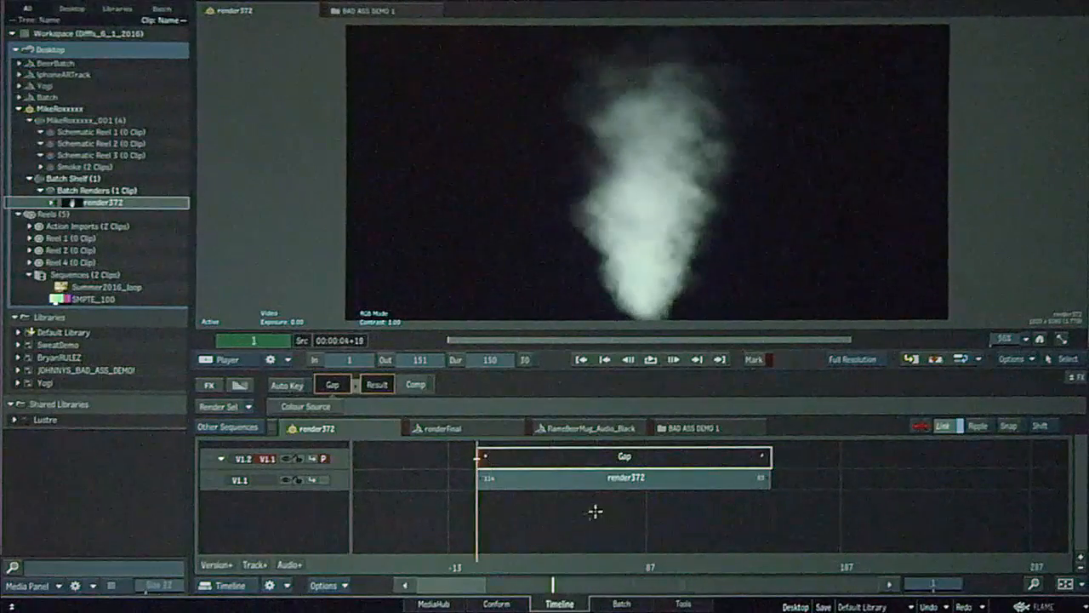
pyautogui.click(645, 563)
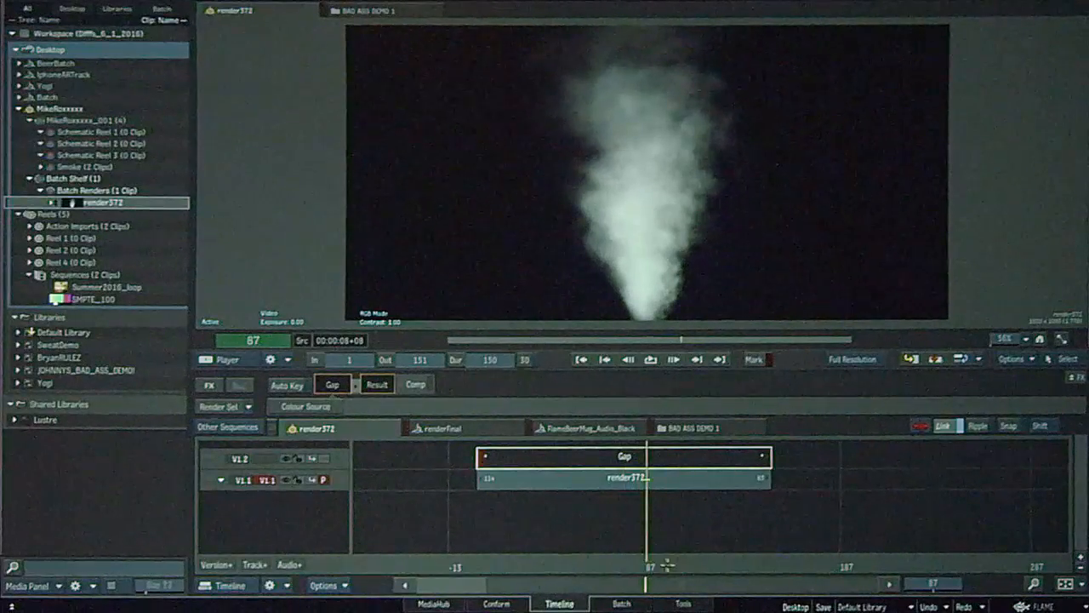
pyautogui.click(660, 565)
pyautogui.hotkey('ctrl', 'v')
pyautogui.moveTo(605, 580); pyautogui.dragTo(550, 532)
pyautogui.moveTo(699, 479); pyautogui.dragTo(501, 461)
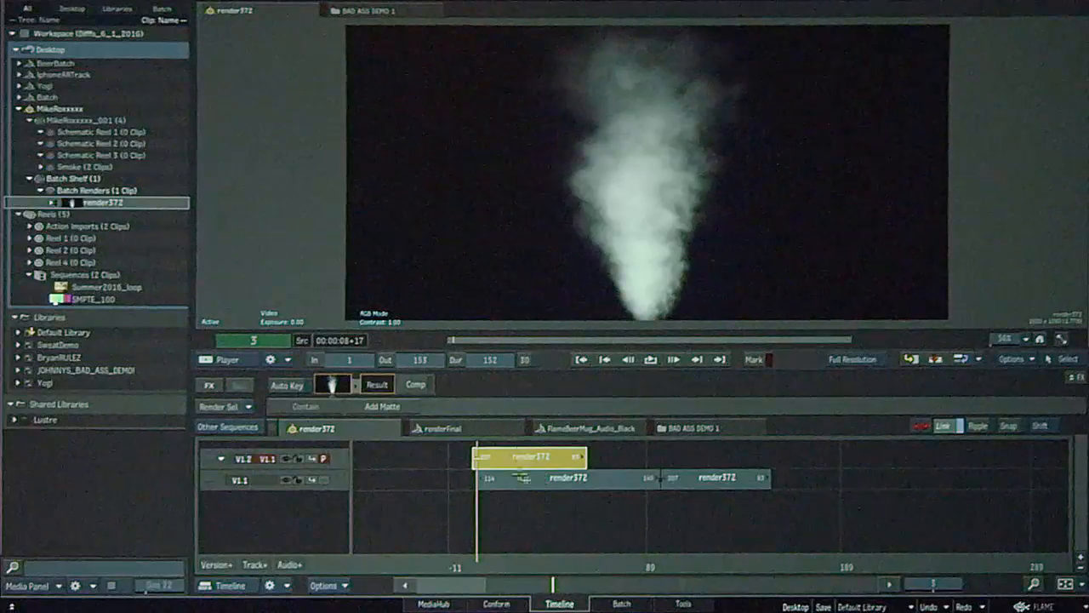
pyautogui.click(532, 479)
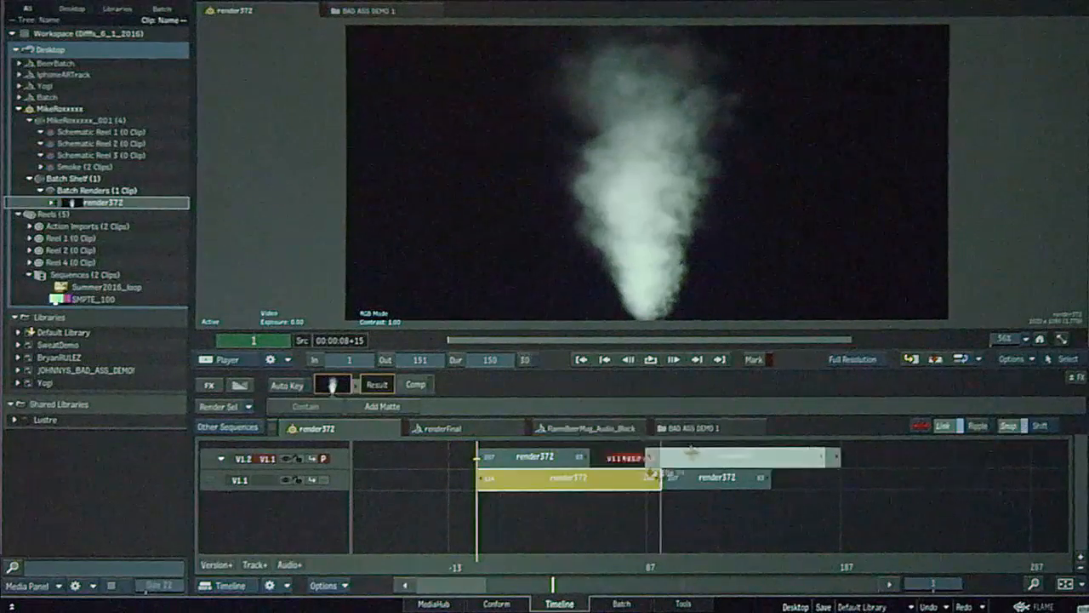
pyautogui.moveTo(632, 456); pyautogui.dragTo(632, 455)
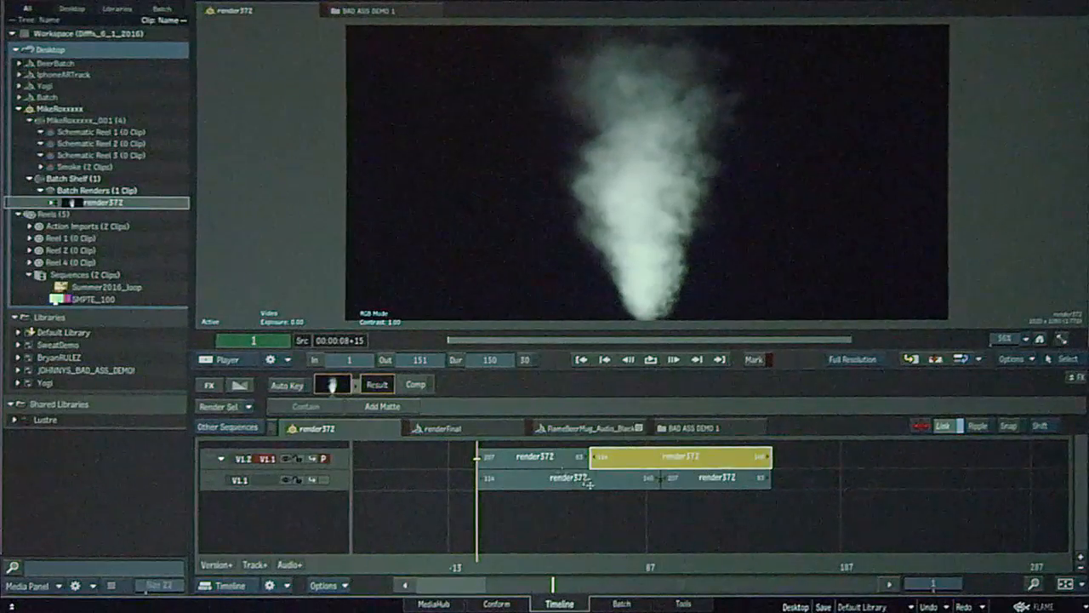
# Play and step through the stacked smoke segments to review the loop transition
pyautogui.moveTo(578, 564); pyautogui.dragTo(724, 563)
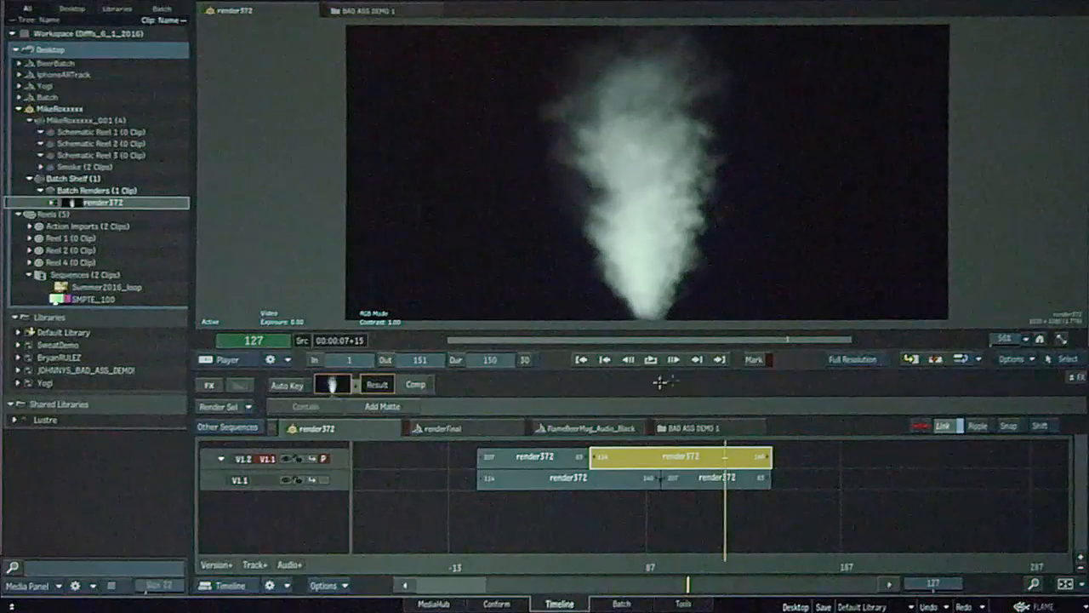
pyautogui.click(650, 359)
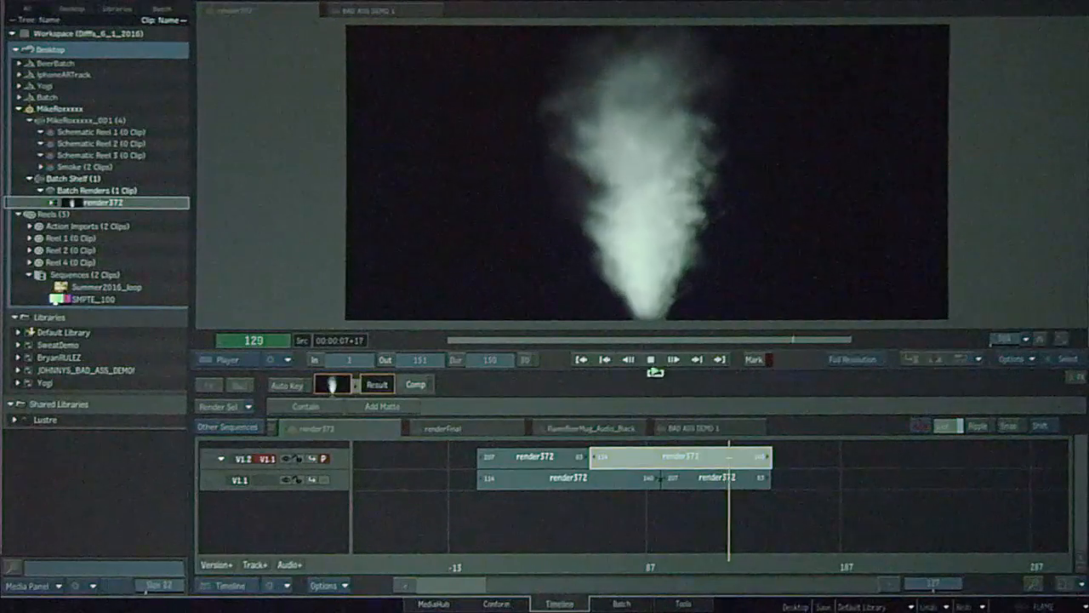
pyautogui.click(729, 563)
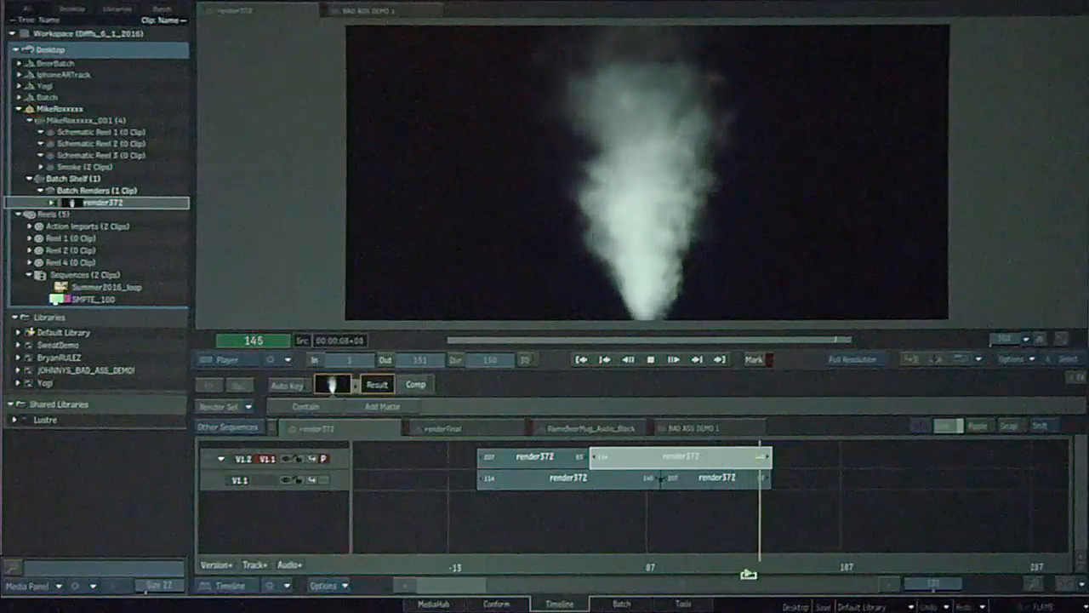
pyautogui.click(760, 566)
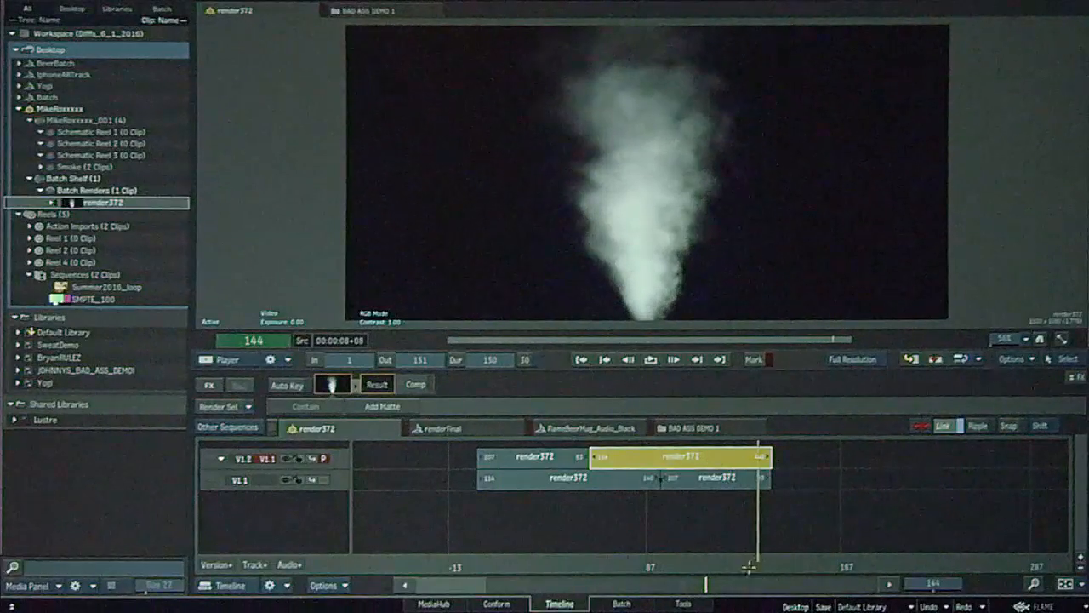
pyautogui.click(581, 562)
pyautogui.moveTo(582, 559)
pyautogui.mouseDown()
pyautogui.moveTo(596, 557)
pyautogui.moveTo(576, 551)
pyautogui.mouseUp()
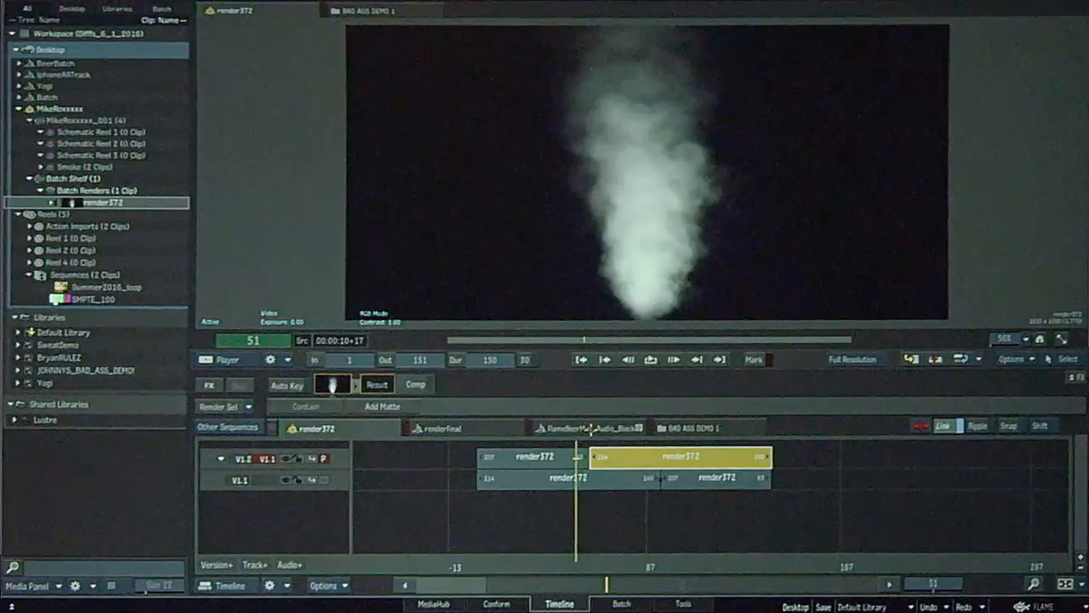
pyautogui.press('Down')
pyautogui.press('Up')
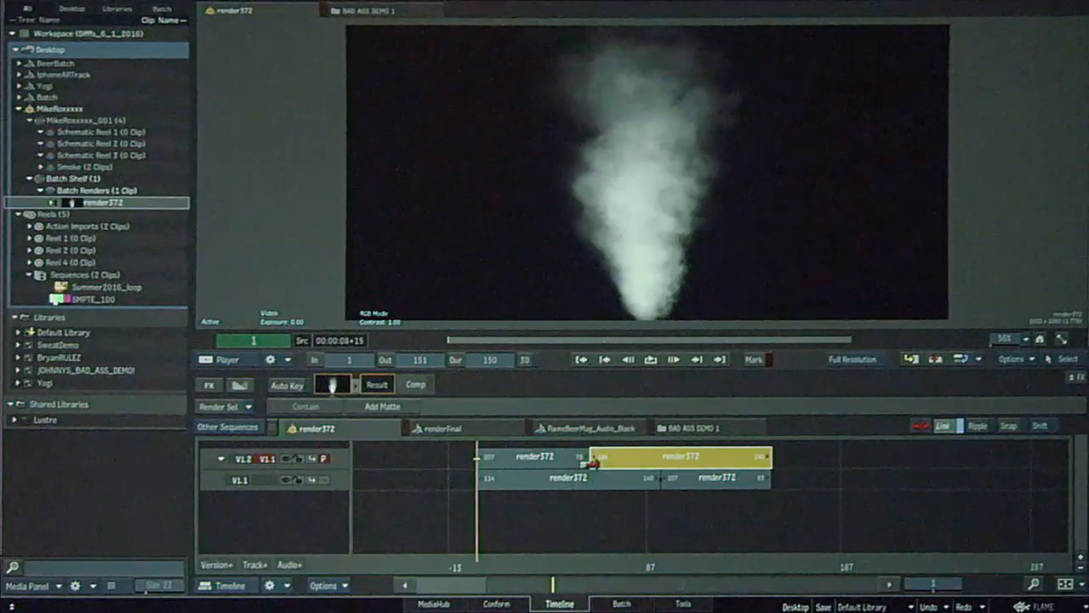
# Add a dissolve transition at the cut between the upper-track segments and play it back
pyautogui.click(590, 464)
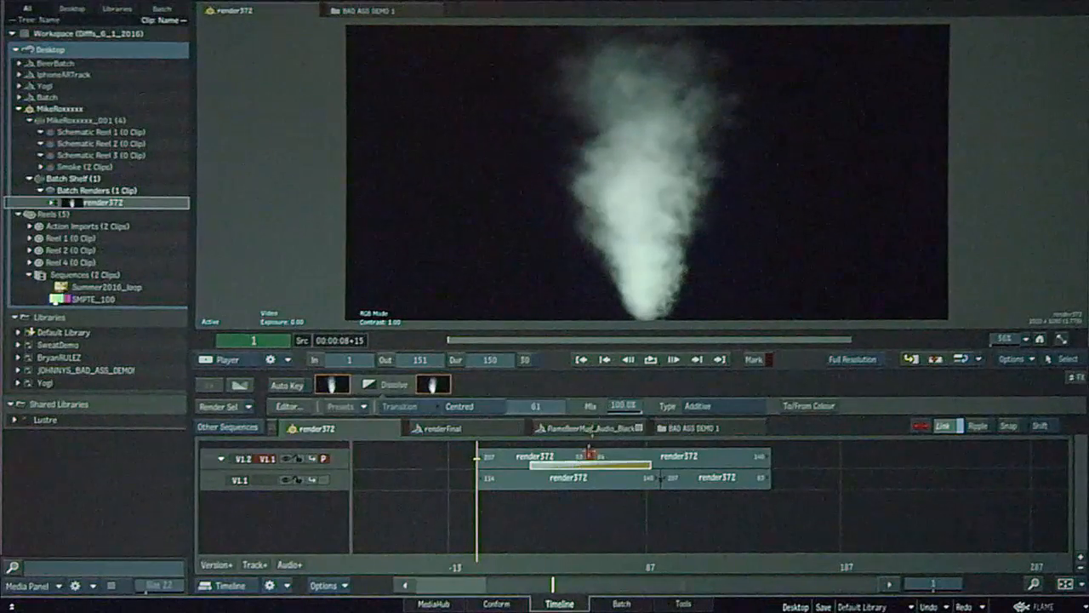
pyautogui.press('space')
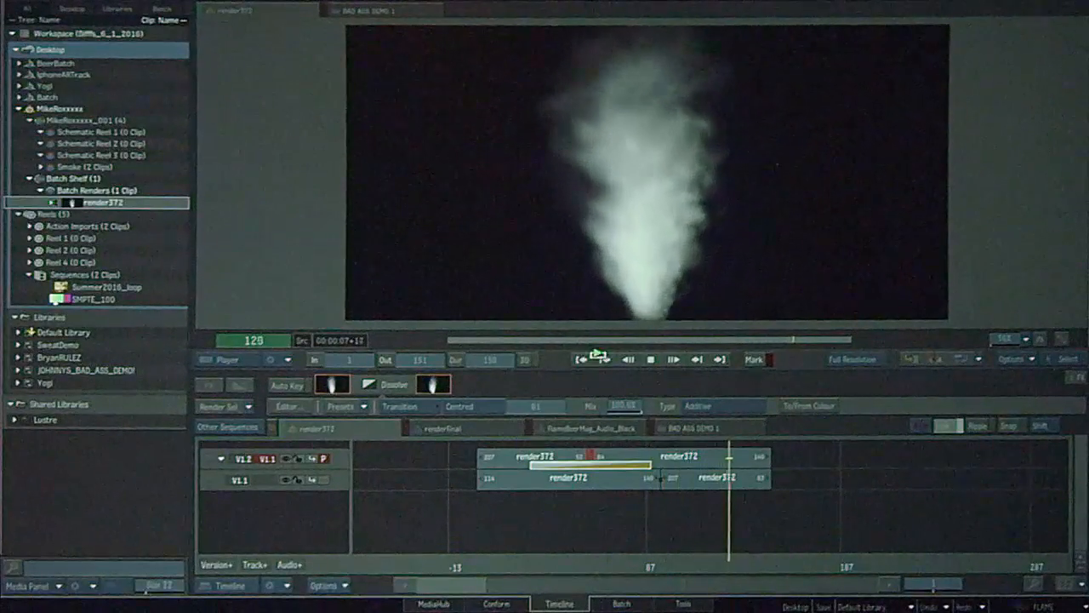
pyautogui.click(596, 357)
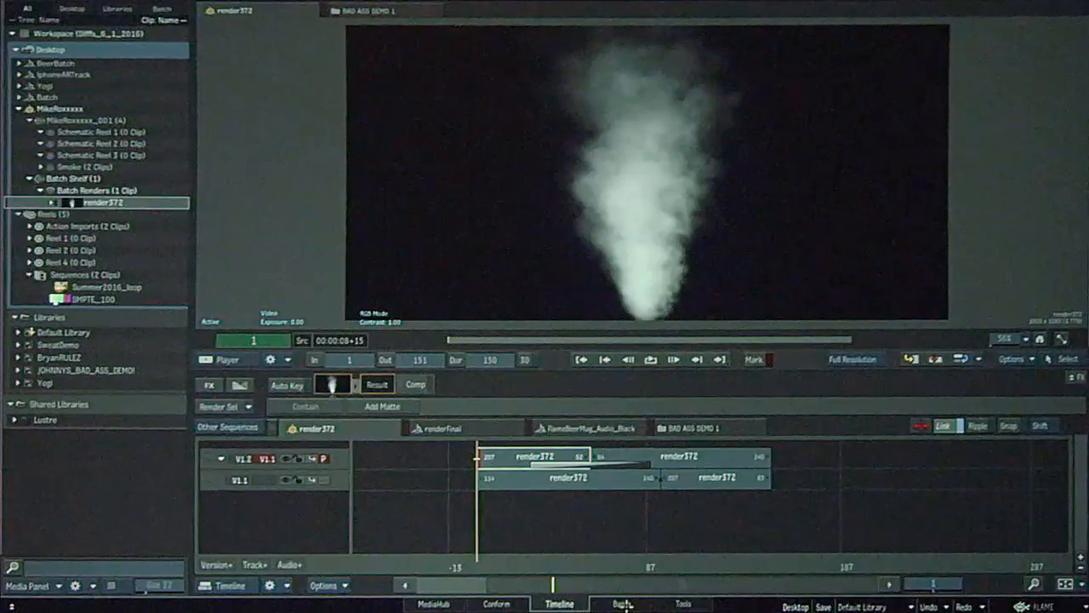
# In Batch, add a MUX node and the rendered render372 clip, and connect the clip into the MUX
pyautogui.click(623, 602)
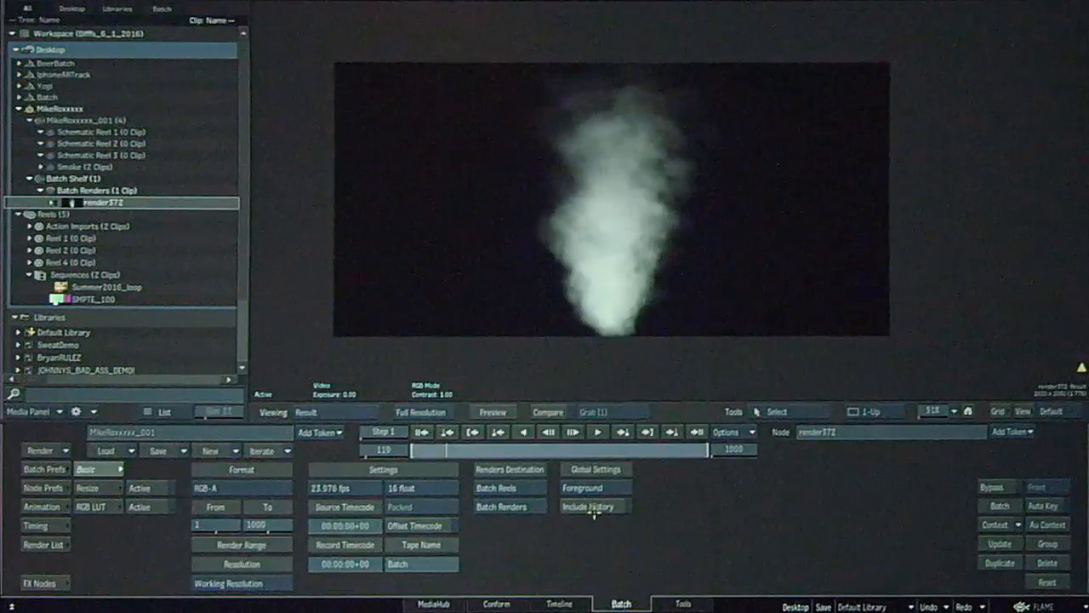
pyautogui.press('Escape')
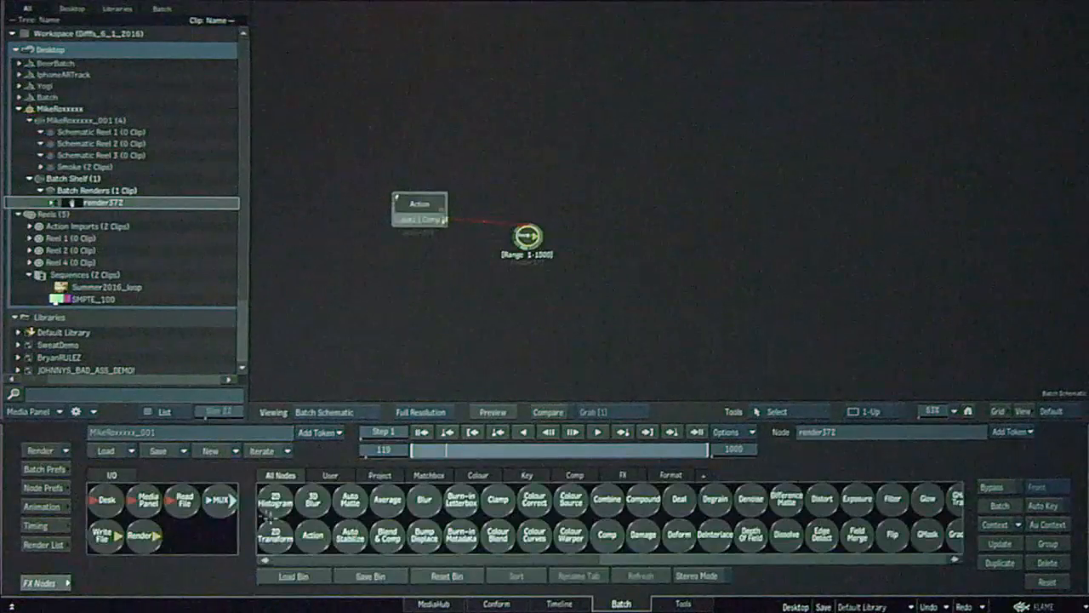
pyautogui.moveTo(223, 492); pyautogui.dragTo(649, 181)
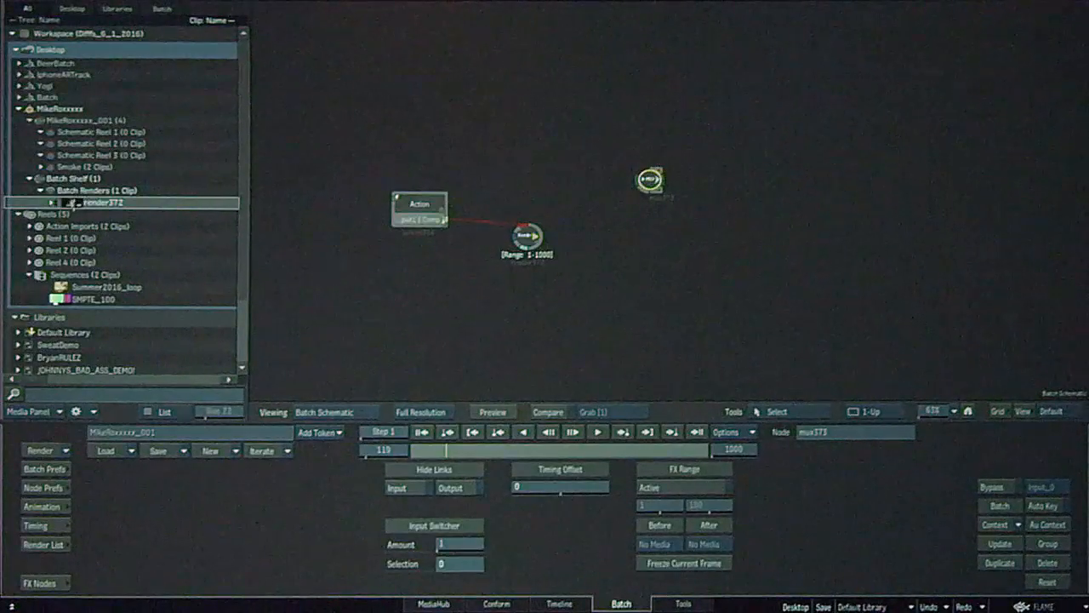
pyautogui.moveTo(74, 204); pyautogui.dragTo(562, 182)
pyautogui.doubleClick(565, 185)
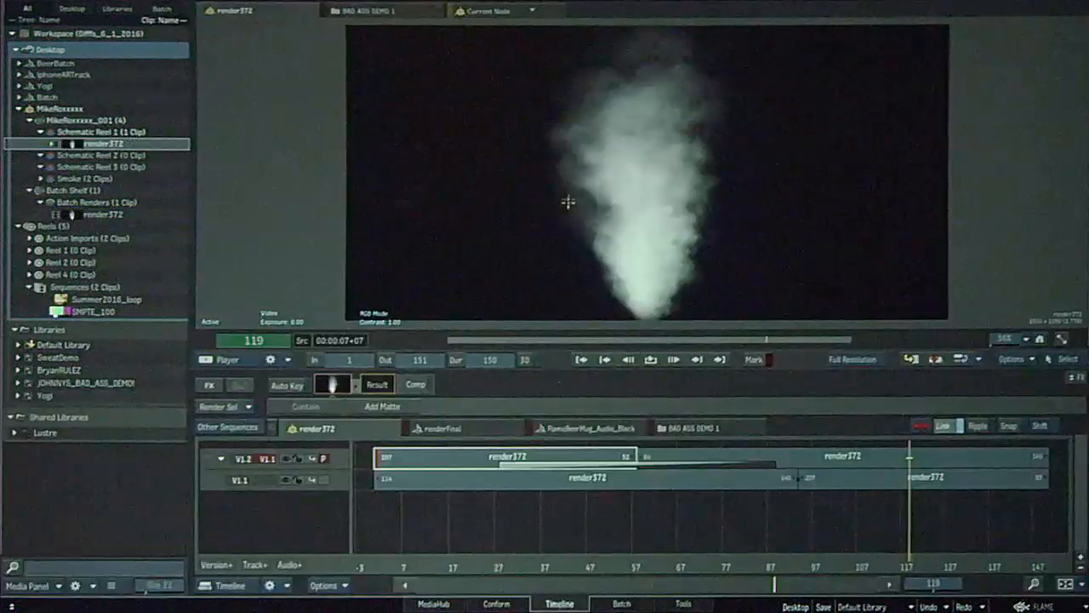
pyautogui.click(622, 603)
pyautogui.moveTo(649, 177)
pyautogui.mouseDown()
pyautogui.moveTo(640, 183)
pyautogui.moveTo(662, 184)
pyautogui.mouseUp()
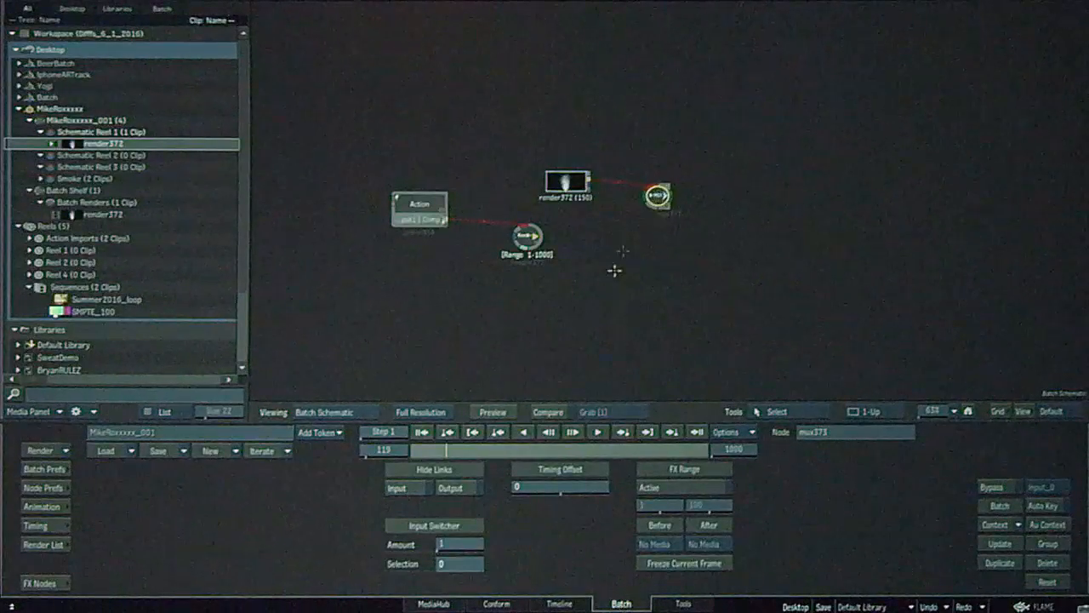
# Set the MUX node's FX range to 1–150 with looping before and after the range
pyautogui.press('F4')
pyautogui.press('Home')
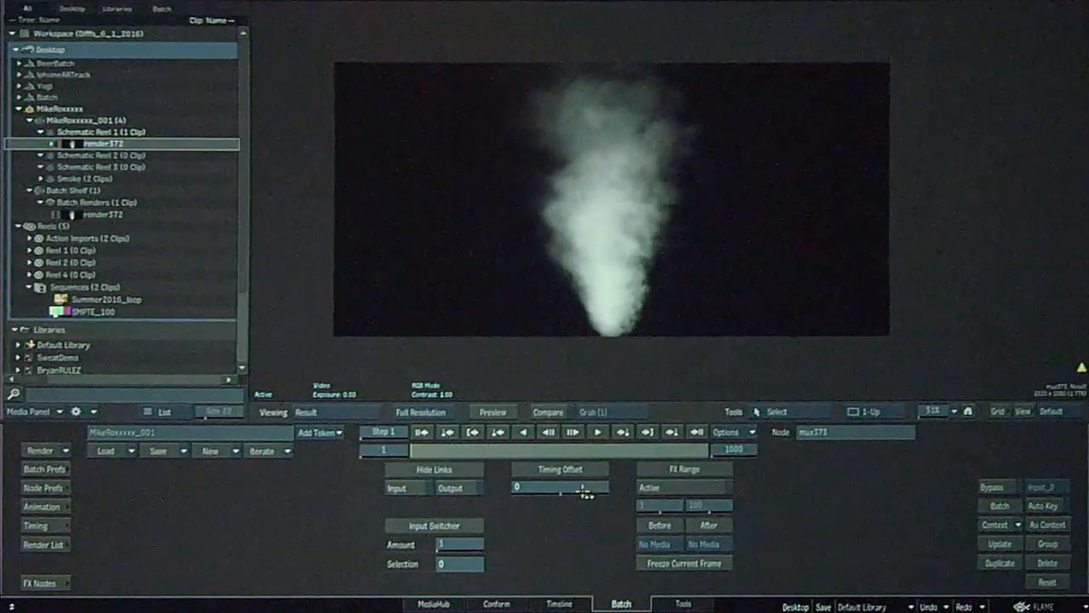
pyautogui.click(649, 493)
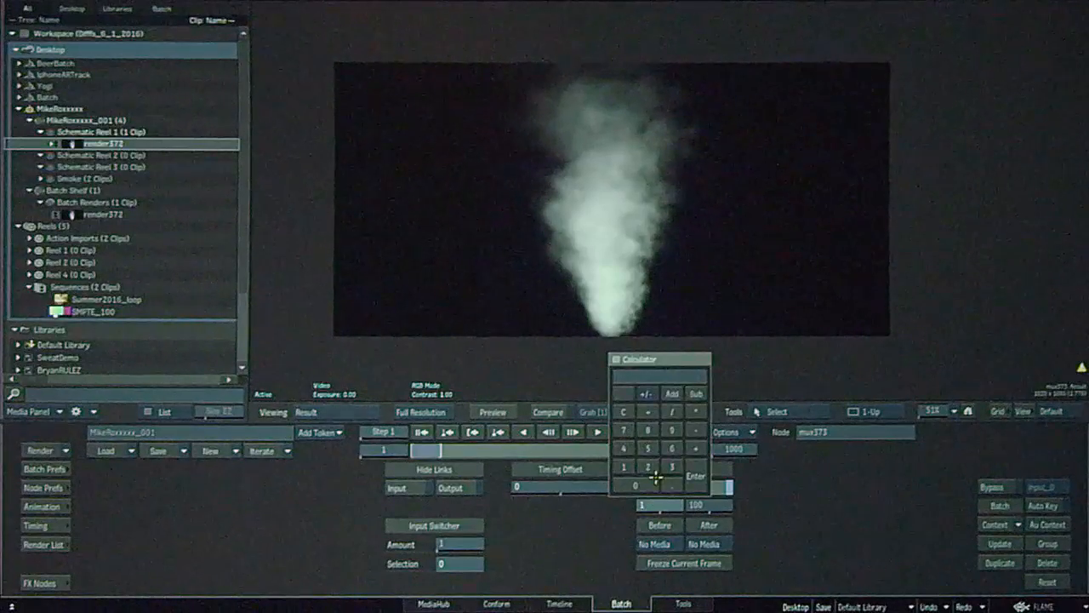
pyautogui.press('Tab')
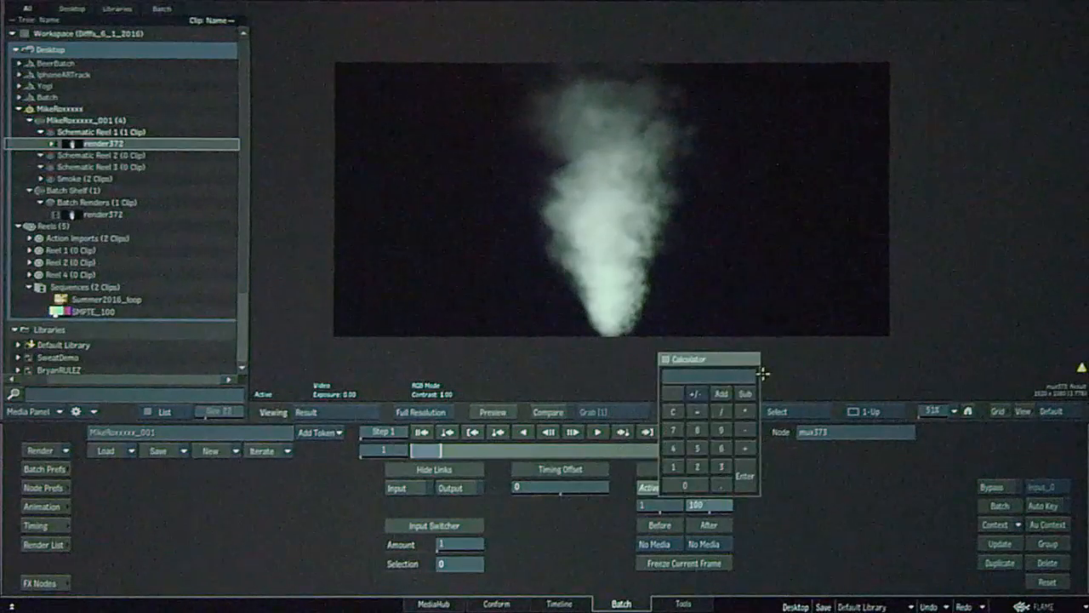
pyautogui.write('5')
pyautogui.press('Return')
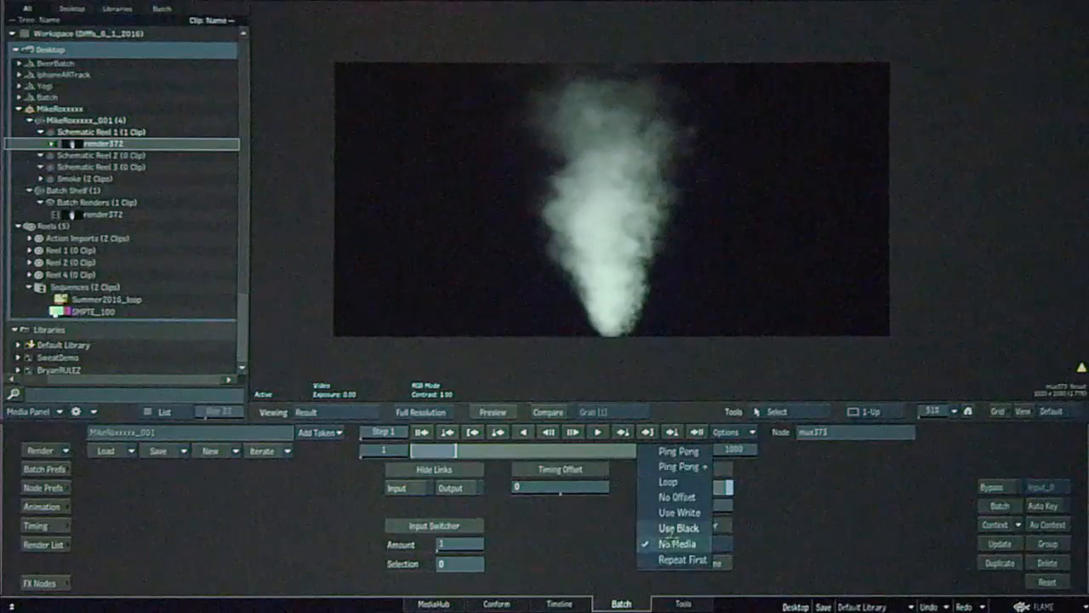
pyautogui.moveTo(447, 454); pyautogui.dragTo(404, 447)
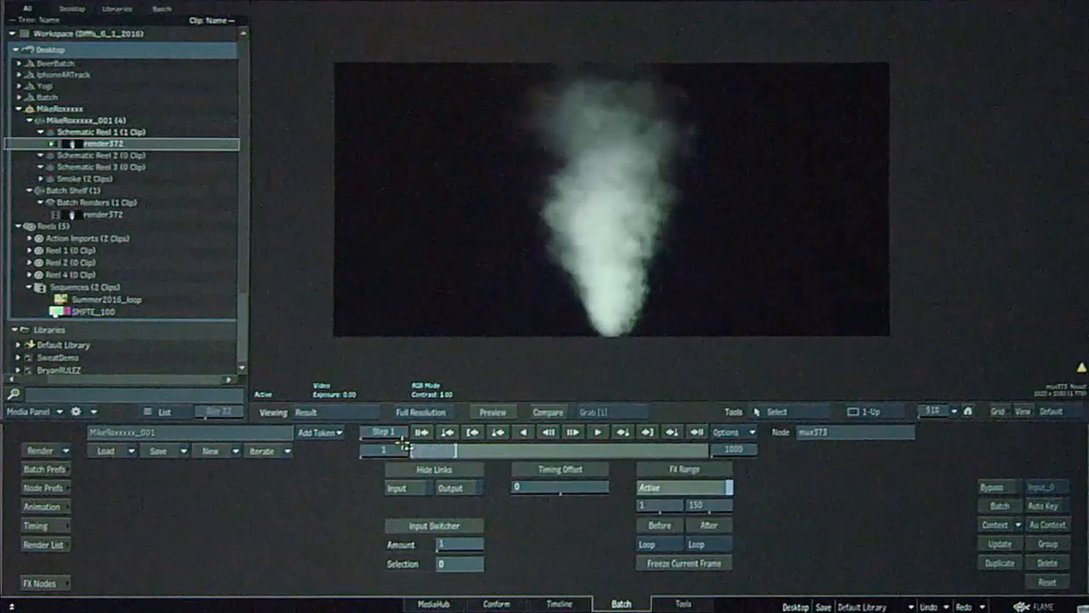
# Add a second MUX node after the first and set its timing offset to 622
pyautogui.press('Escape')
pyautogui.moveTo(222, 501); pyautogui.dragTo(721, 201)
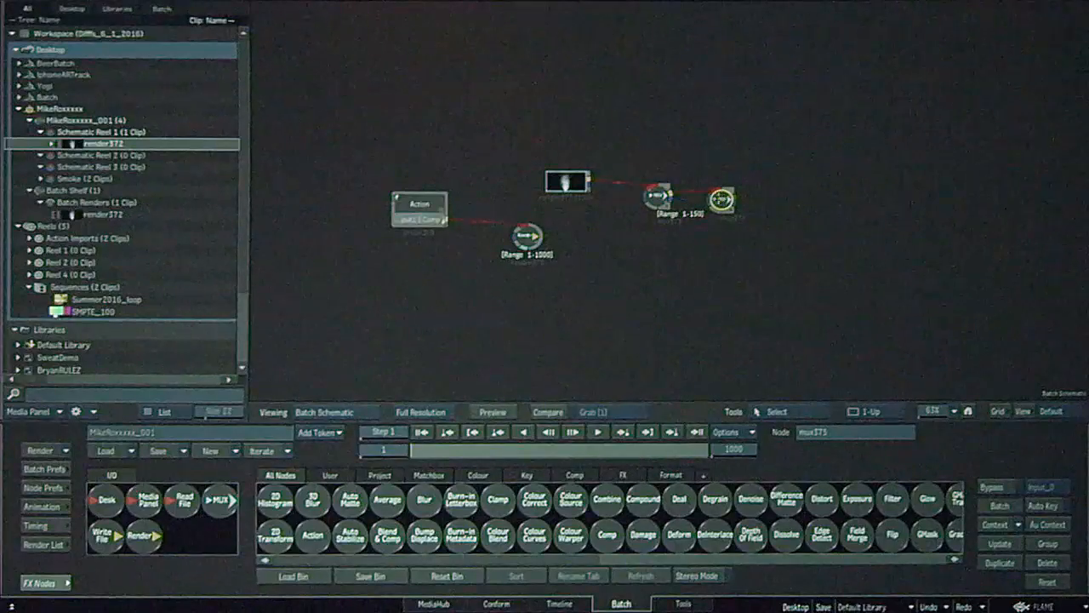
pyautogui.press('F4')
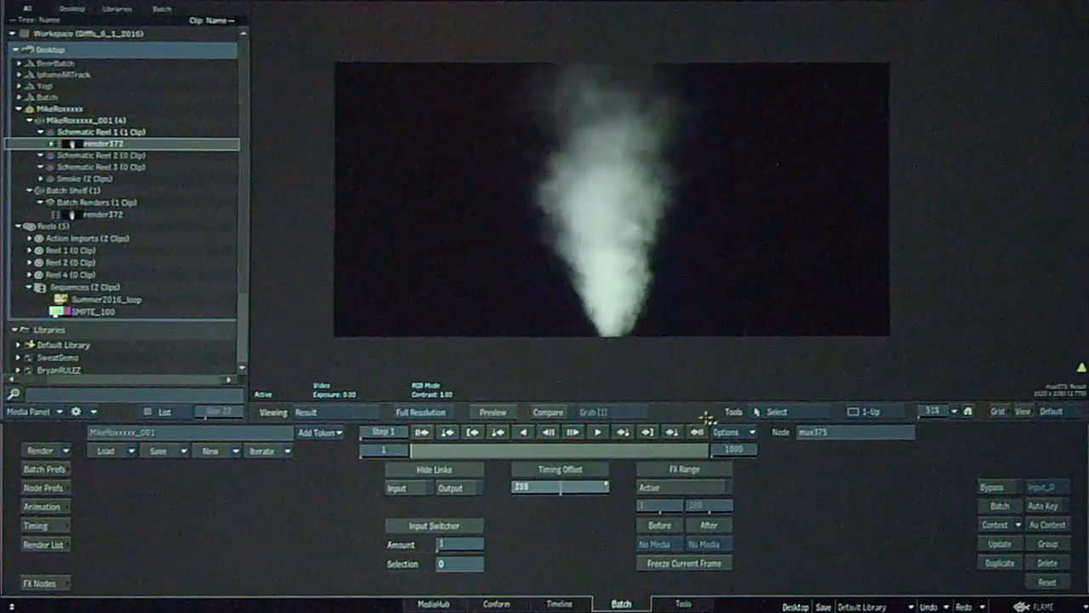
pyautogui.moveTo(525, 506); pyautogui.dragTo(452, 486)
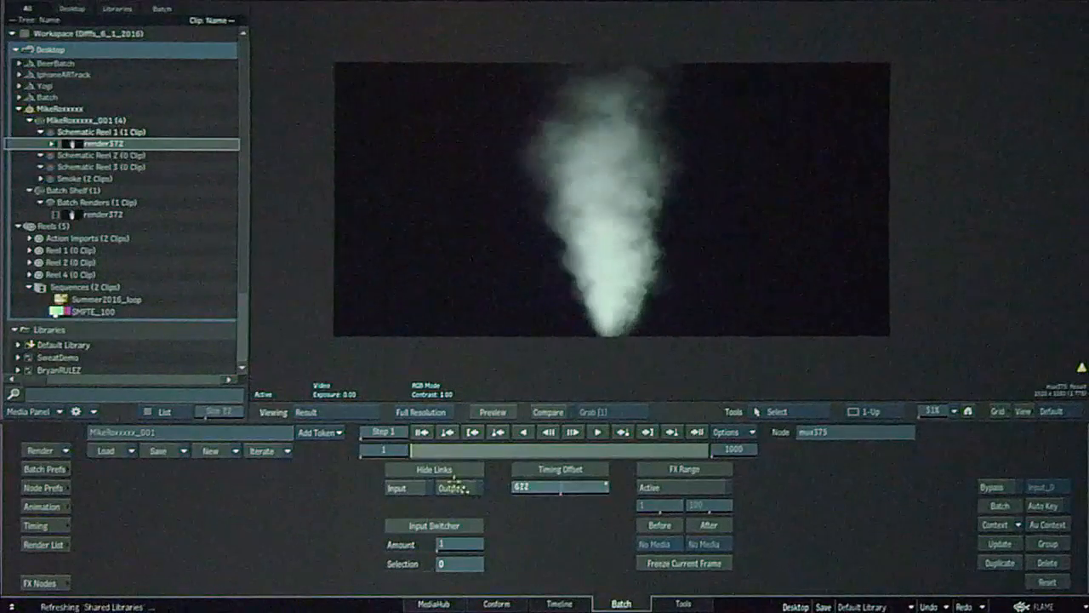
pyautogui.press('F4')
pyautogui.moveTo(718, 201); pyautogui.dragTo(700, 188)
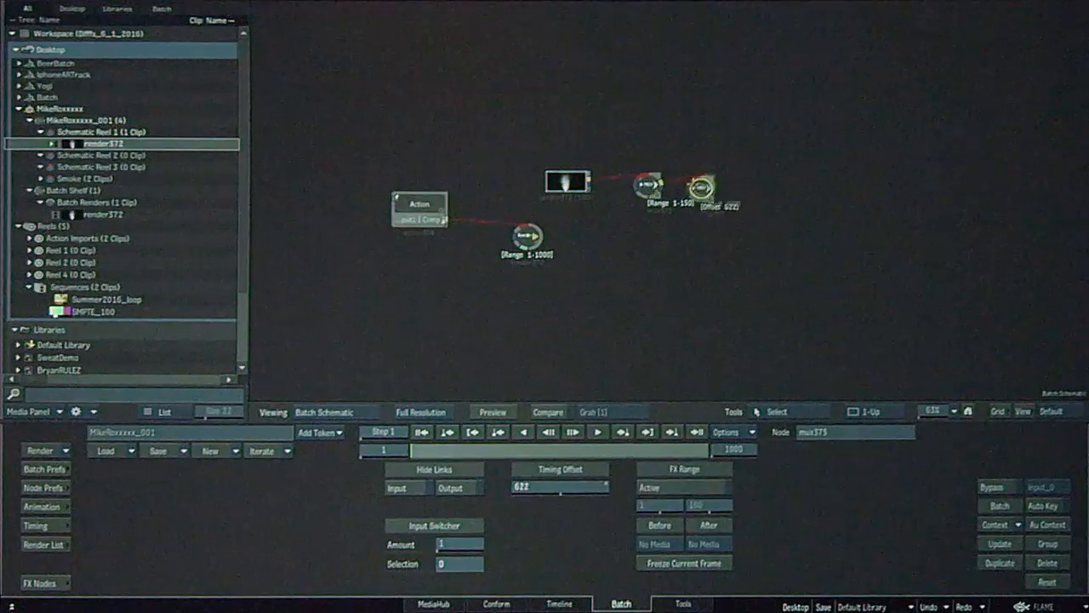